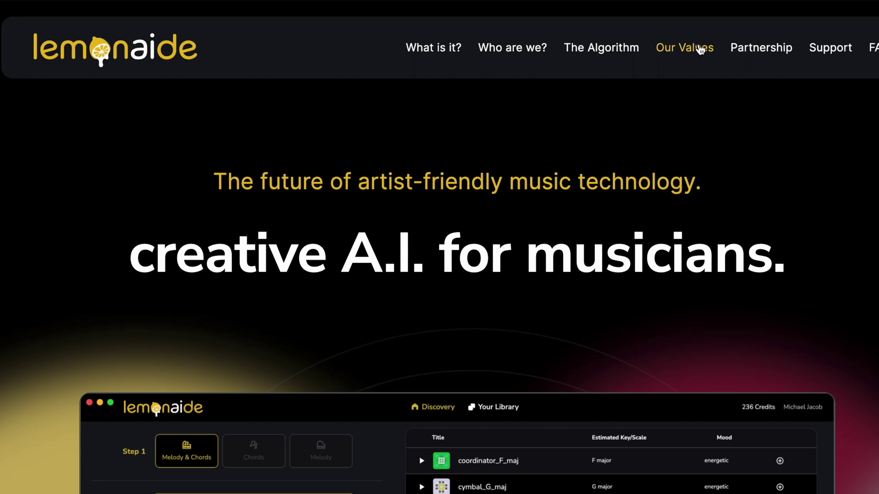
Jump to Lemonaide's Our Values section and scroll through its three value columns.
click(699, 47)
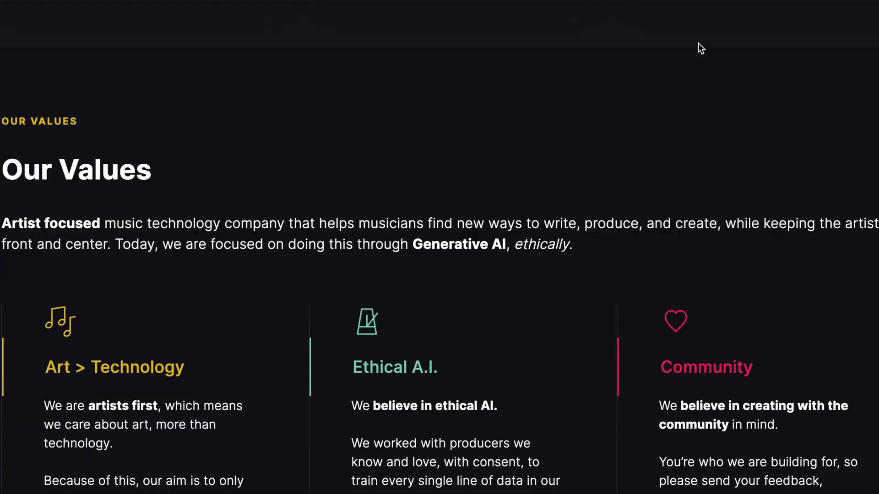
scroll(699, 43, down, 2)
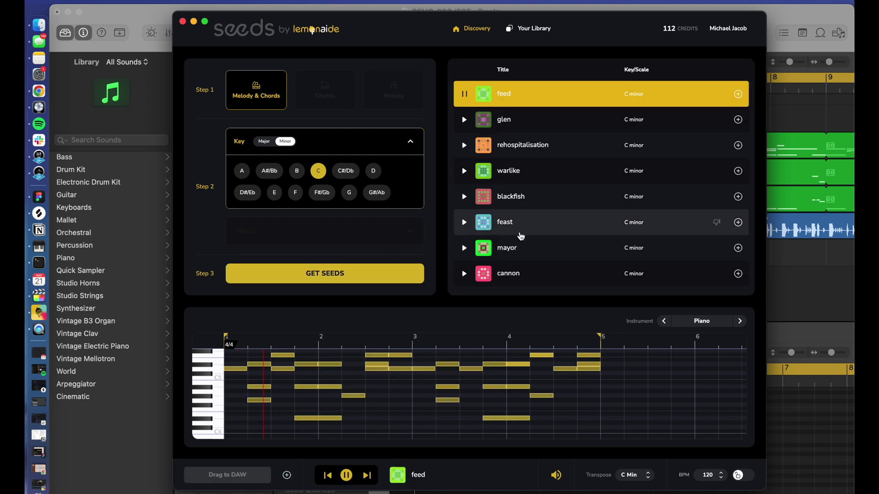
Save the feed seed to the Lemonaide library.
scroll(435, 405, up, 3)
scroll(435, 405, down, 3)
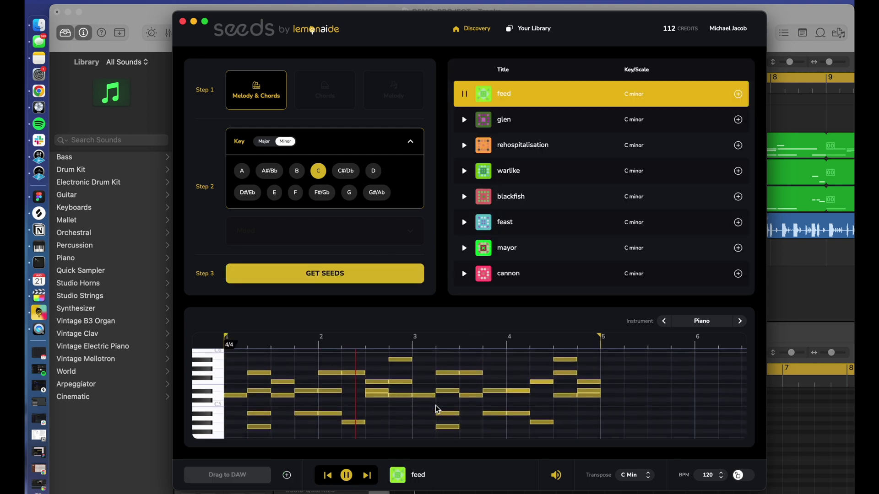
click(286, 475)
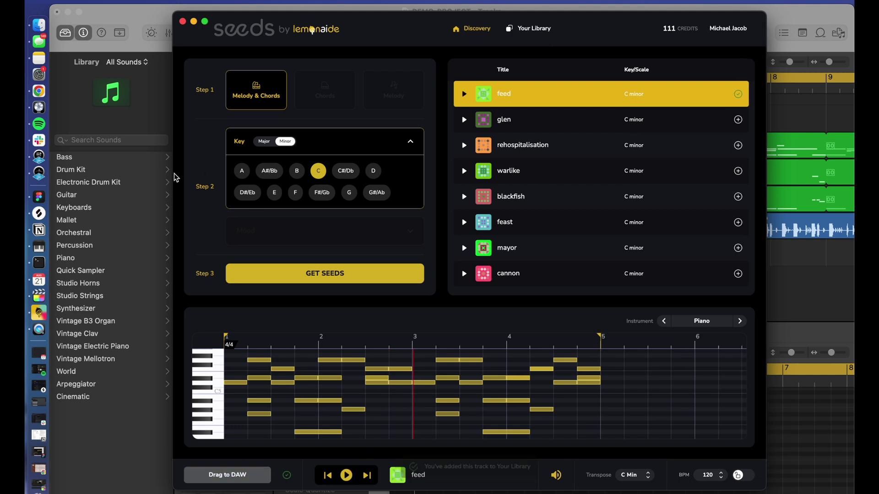
Shrink the Seeds window and drop feed's MIDI onto Logic's halftime track as feed_C_min.
drag(174, 177, 513, 204)
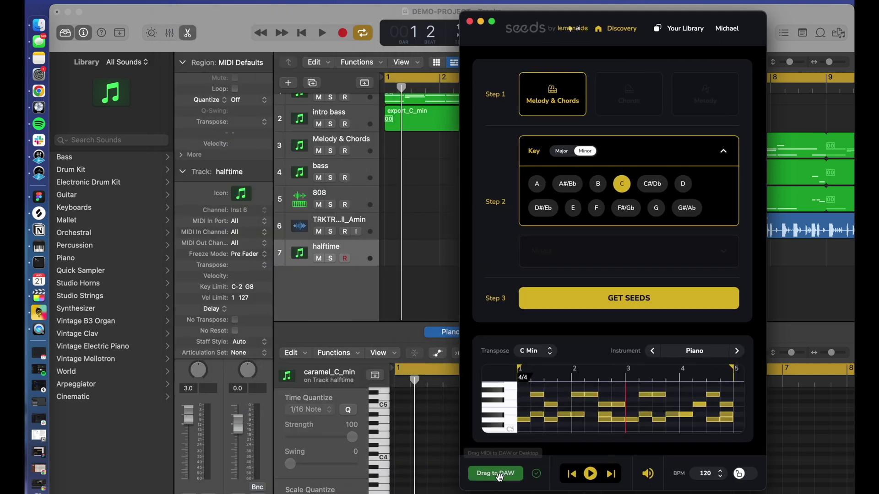
drag(496, 473, 388, 253)
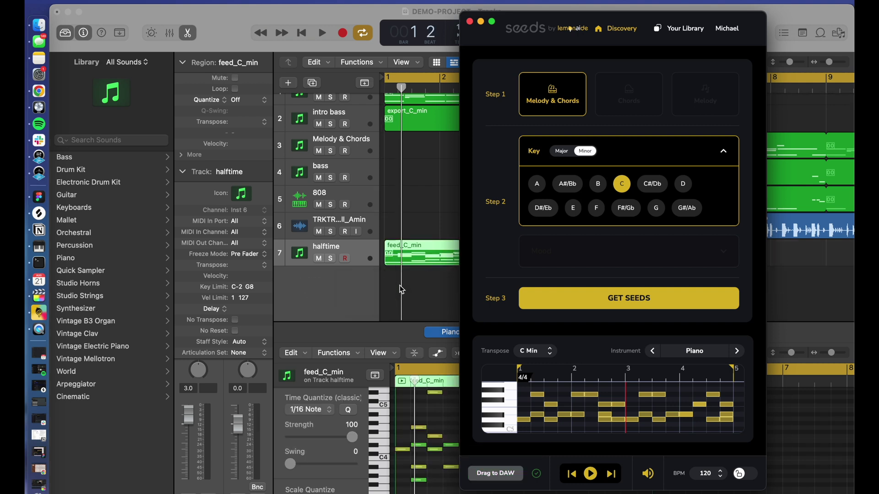
click(400, 284)
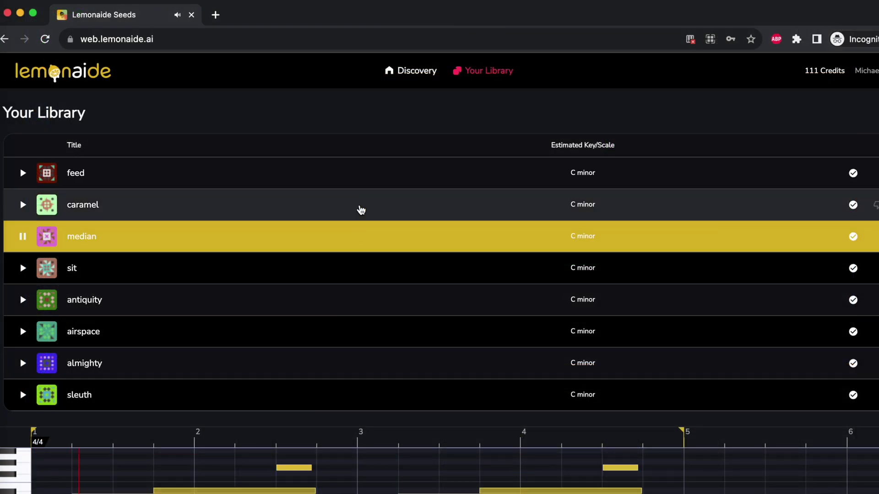
Preview the saved seeds caramel, feed, median and sit from Your Library.
click(359, 208)
click(363, 172)
click(350, 212)
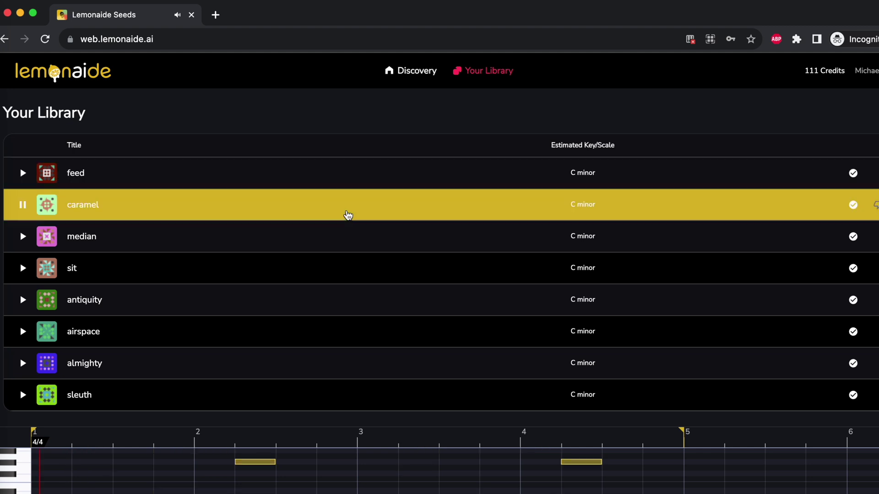
click(342, 244)
click(336, 274)
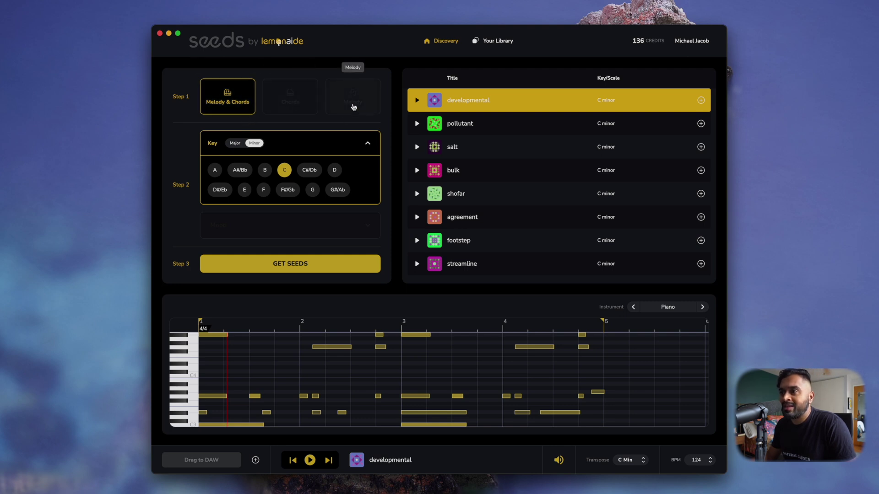
With C Minor as the key, get a new Melody & Chords batch led by address.
click(373, 221)
click(365, 158)
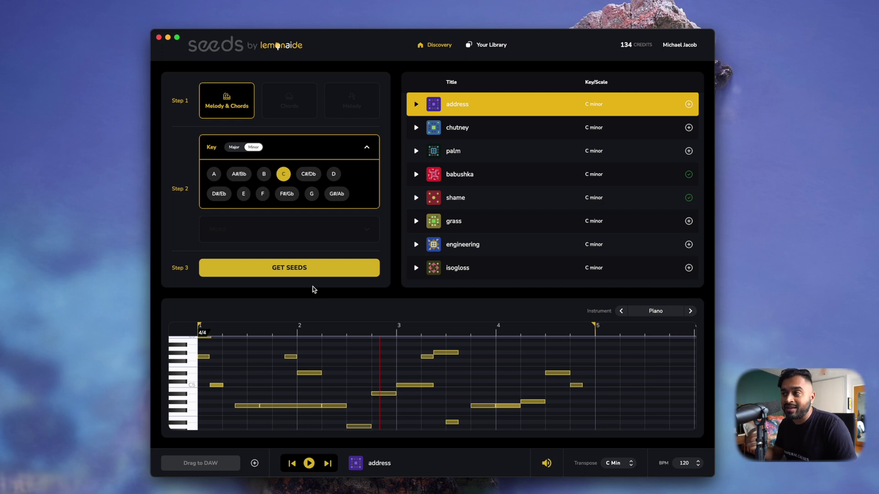
click(312, 275)
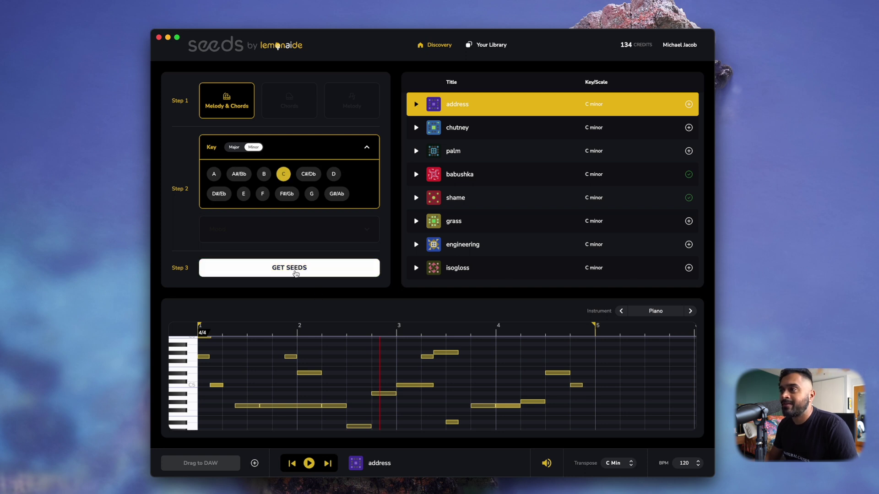
Generate a new C minor batch and audition the disability and dapper seeds.
click(295, 273)
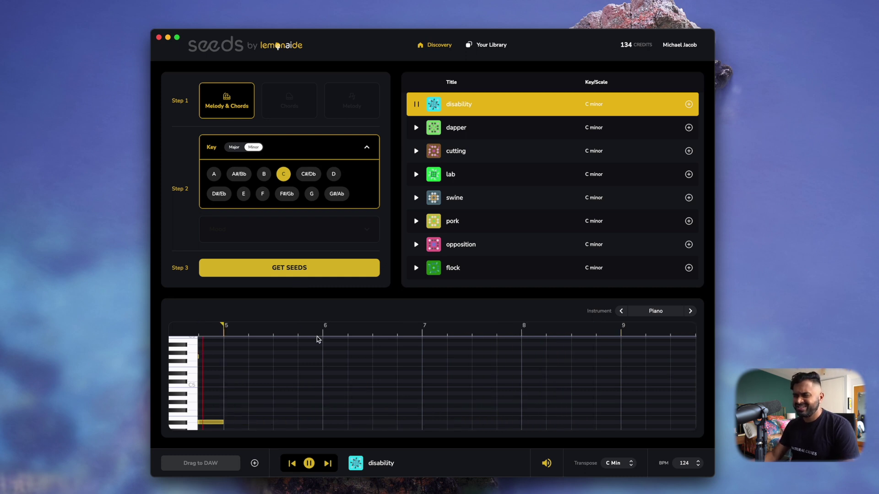
click(309, 463)
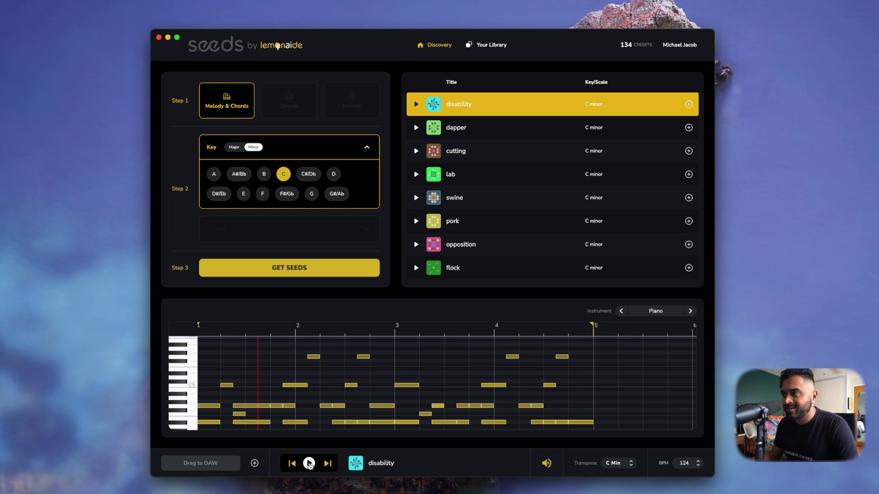
click(483, 130)
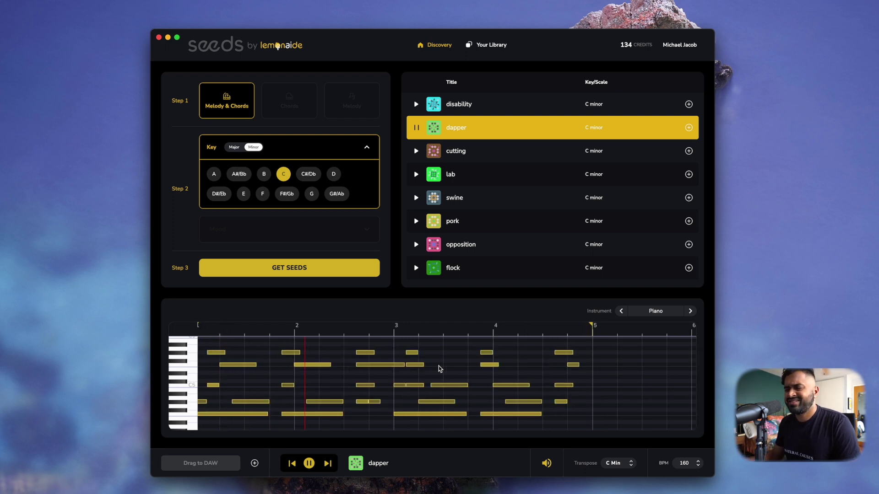
key(space)
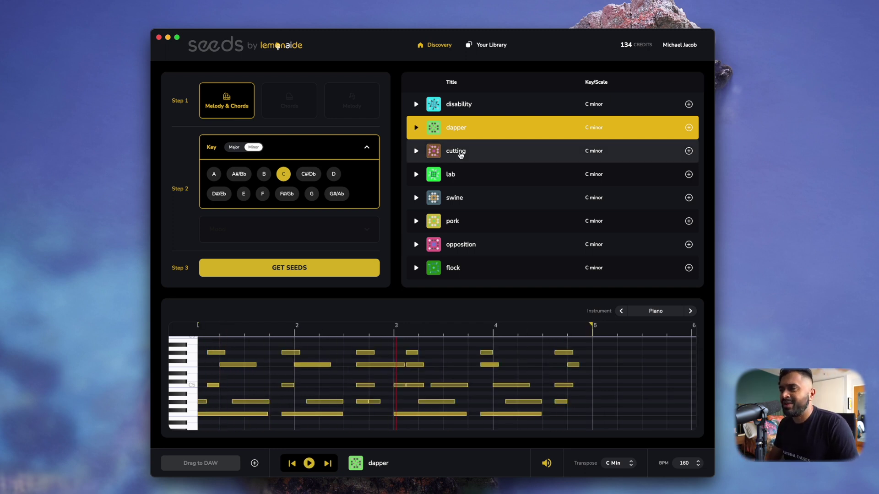
Audition the cutting and lab seeds, then load flock into the piano roll.
click(462, 152)
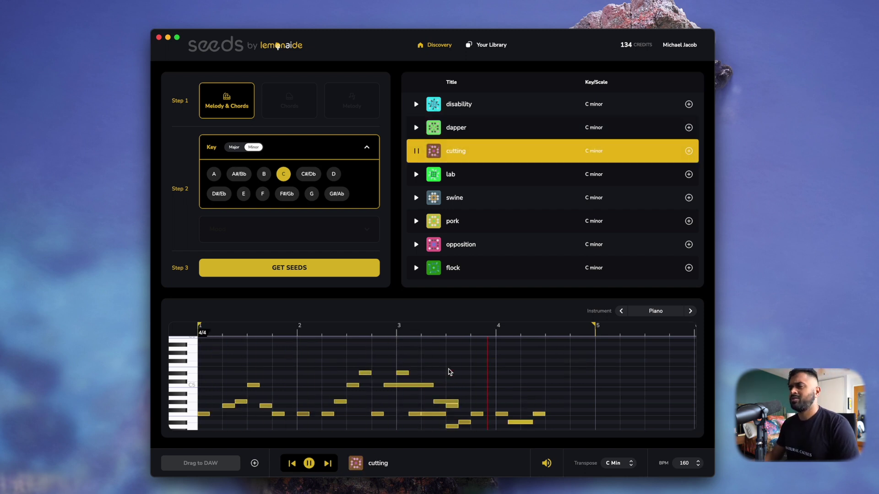
click(314, 464)
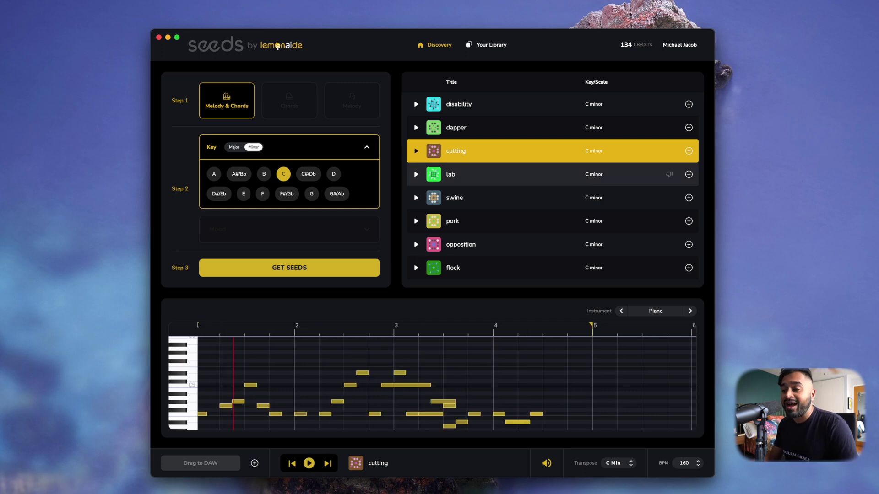
scroll(380, 394, down, 5)
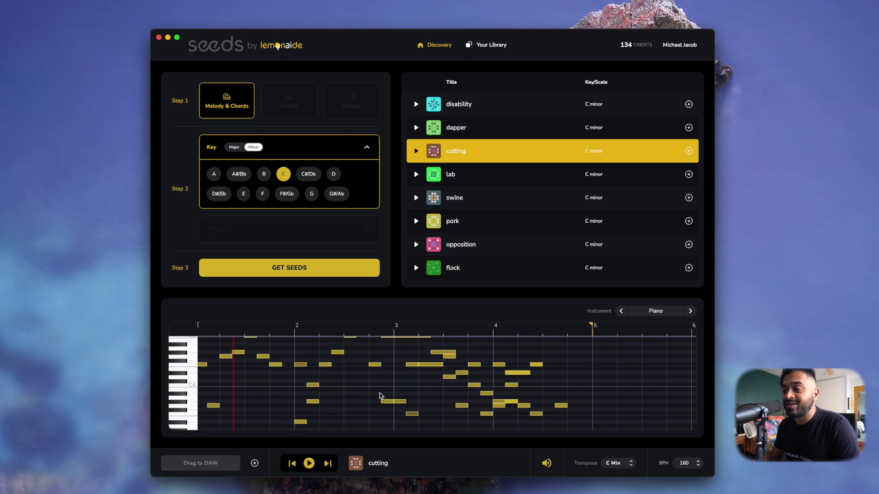
scroll(379, 394, up, 1)
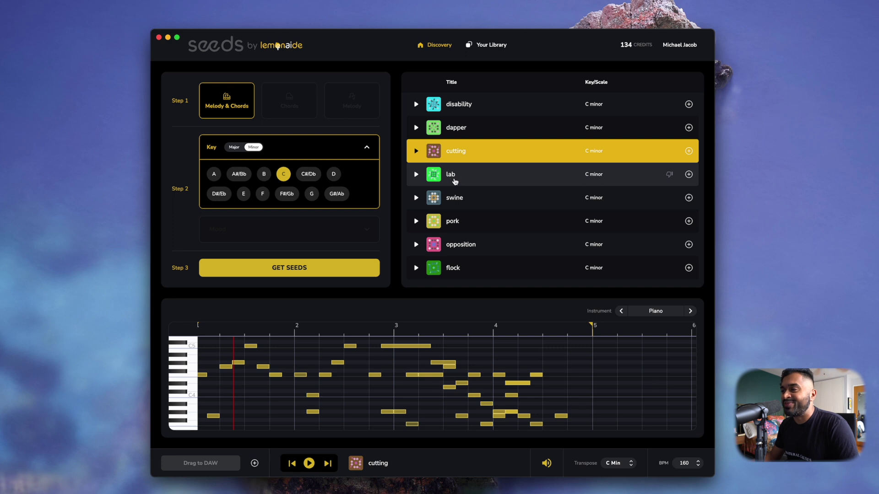
click(460, 180)
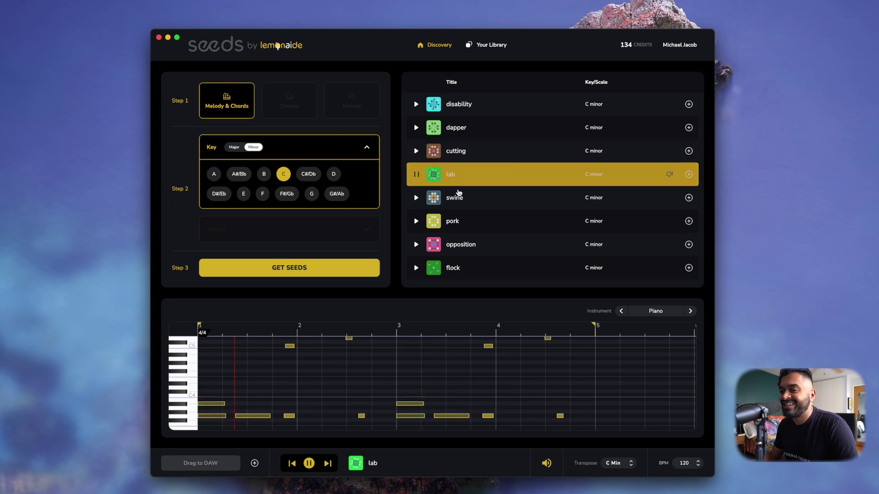
scroll(378, 408, up, 4)
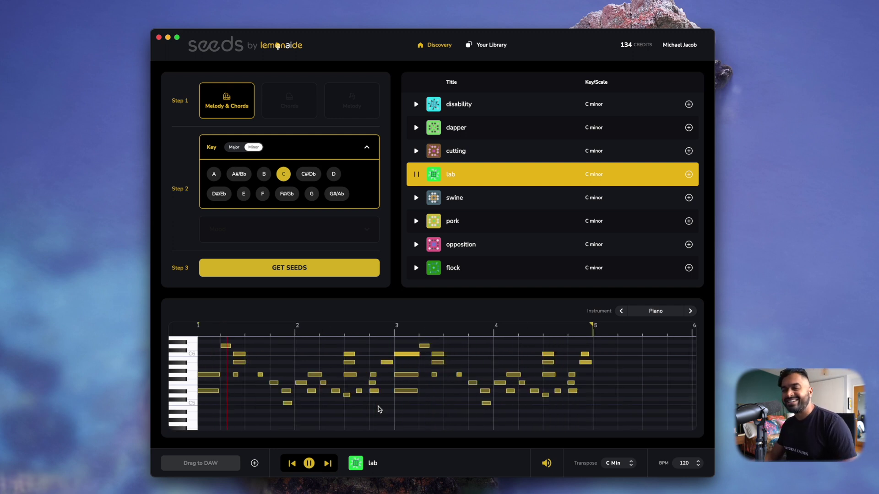
key(space)
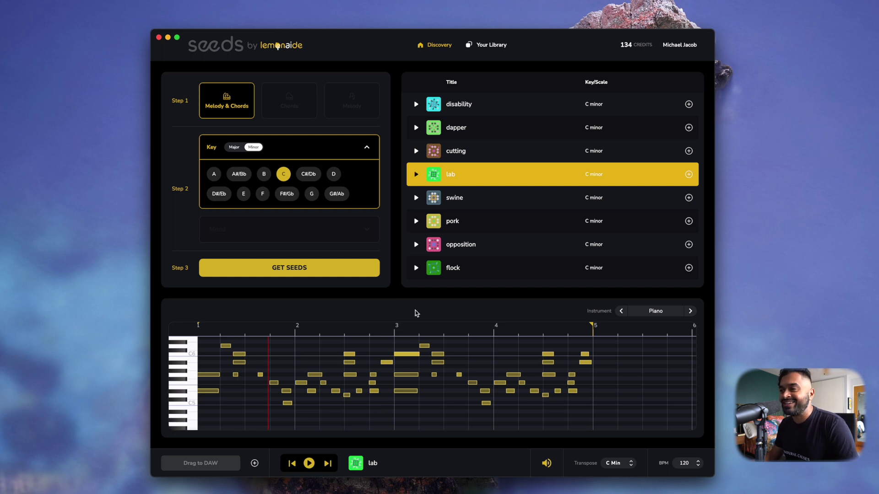
click(428, 270)
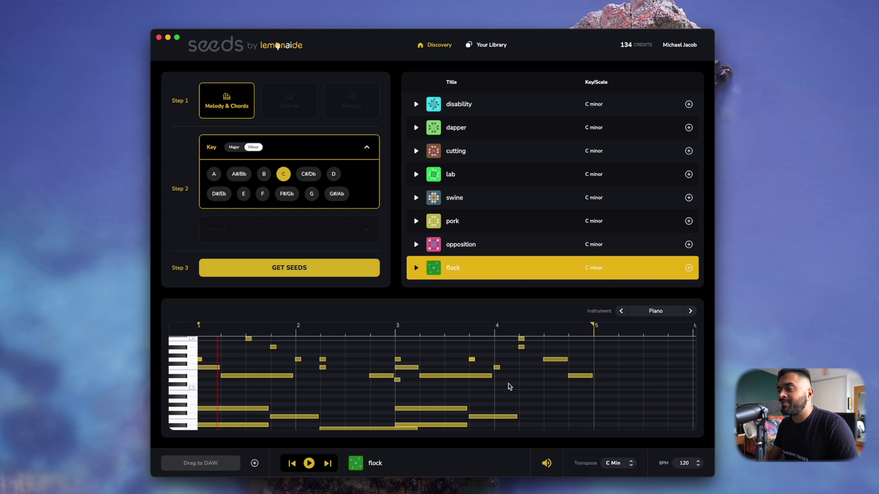
Move flock's bar-1 note earlier and lower, transpose it to D Min, then open Your Library.
click(276, 376)
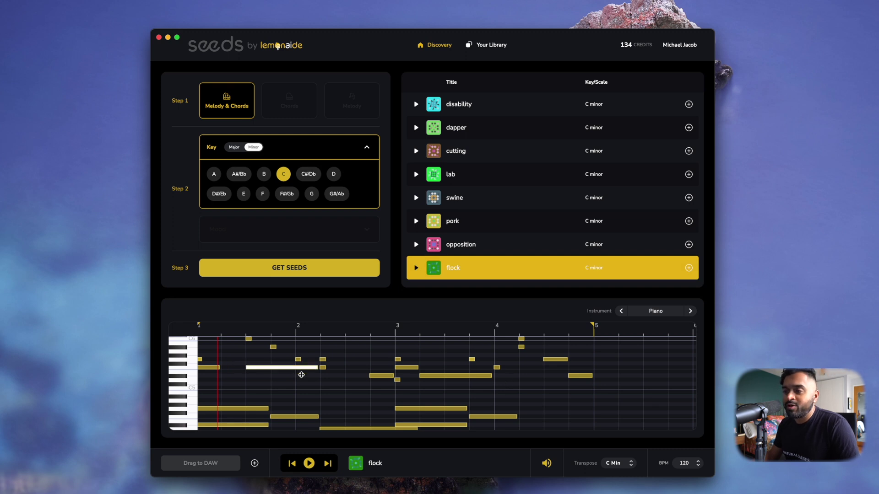
drag(301, 375, 280, 375)
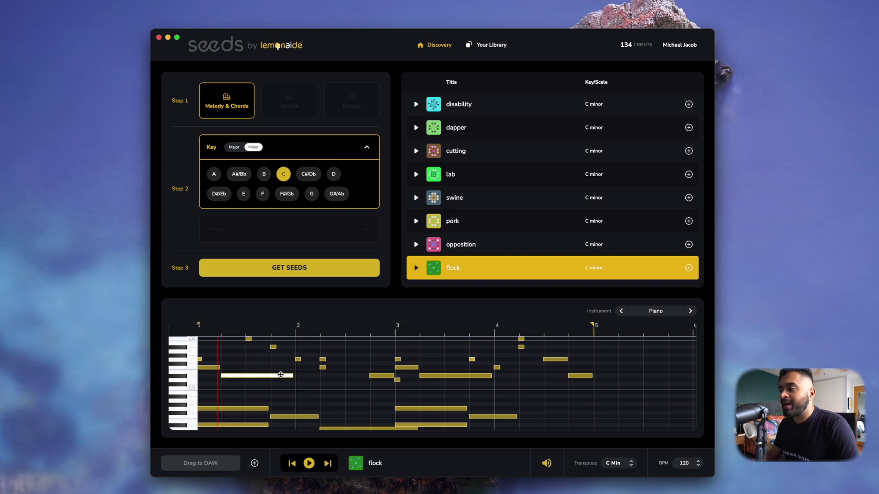
click(631, 461)
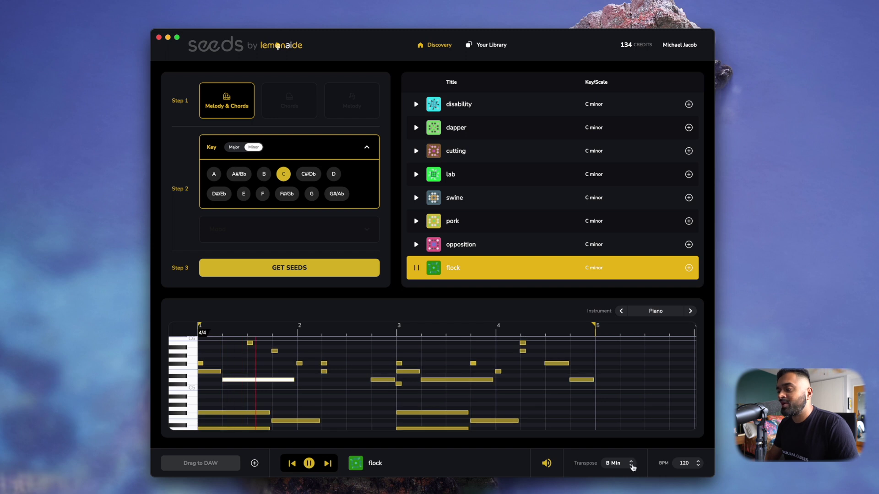
click(631, 461)
click(308, 464)
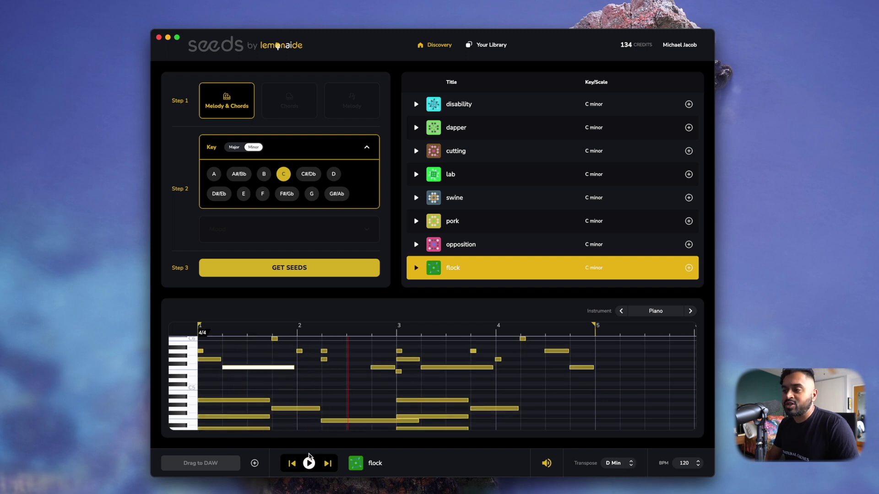
click(487, 46)
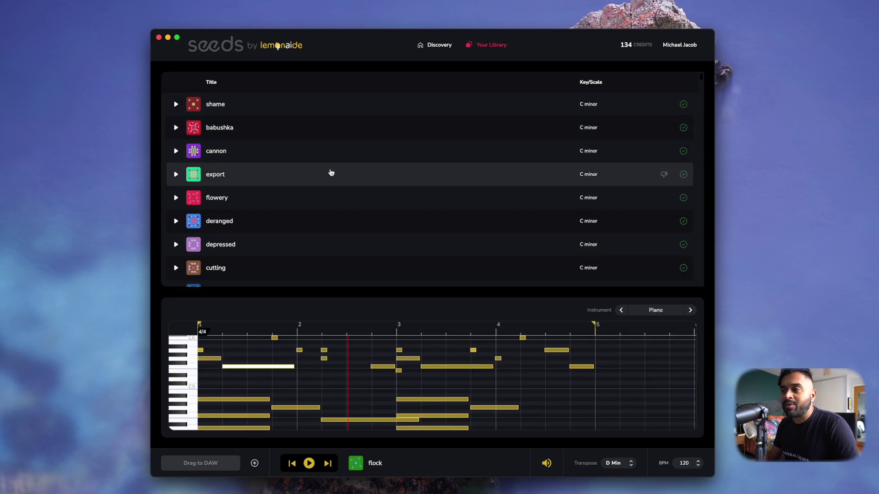
Audition cannon and export from Your Library, settle on export, and move the window right.
click(438, 46)
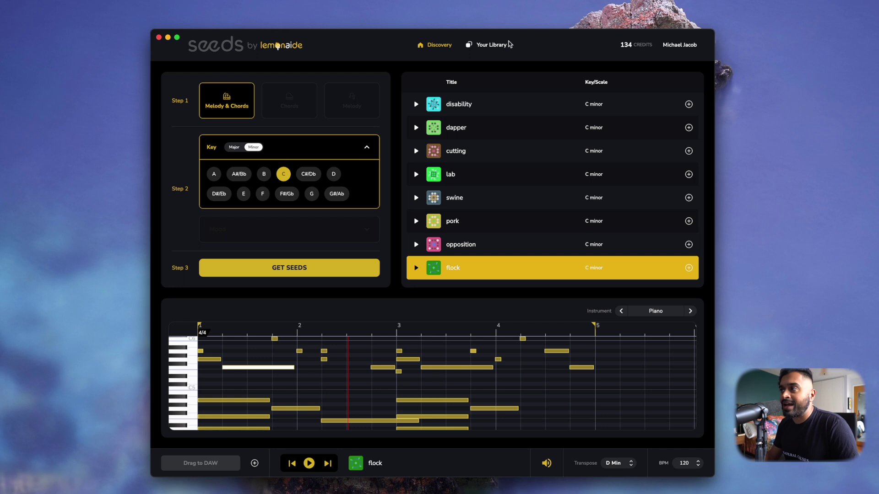
click(492, 47)
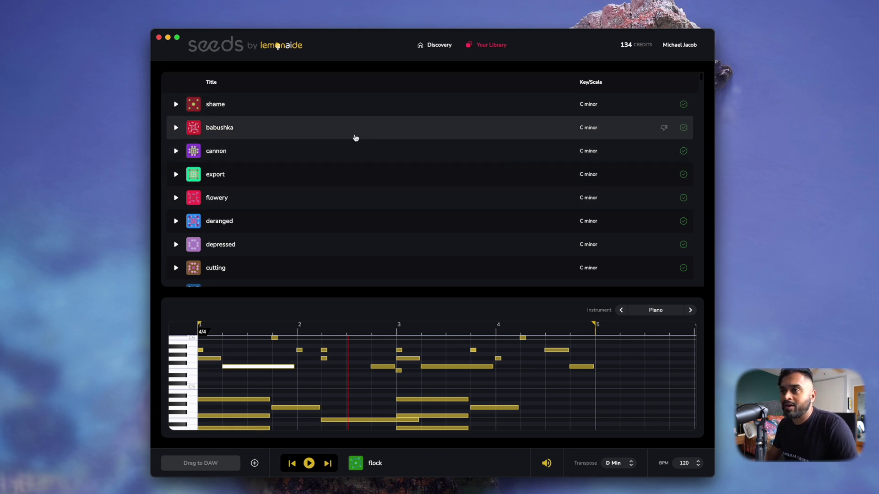
click(298, 149)
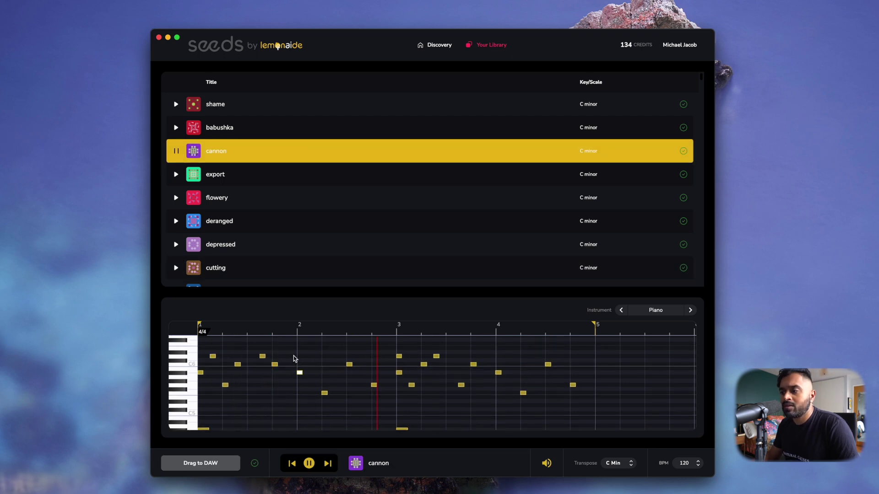
click(301, 181)
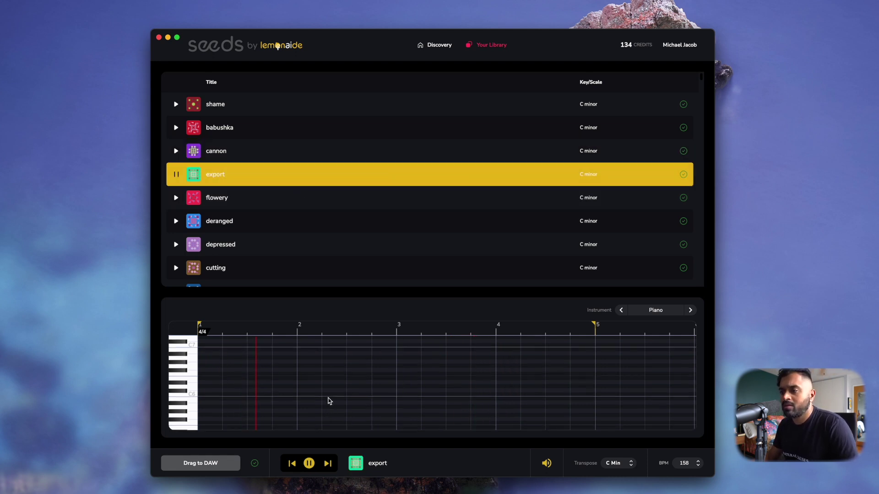
scroll(328, 403, down, 5)
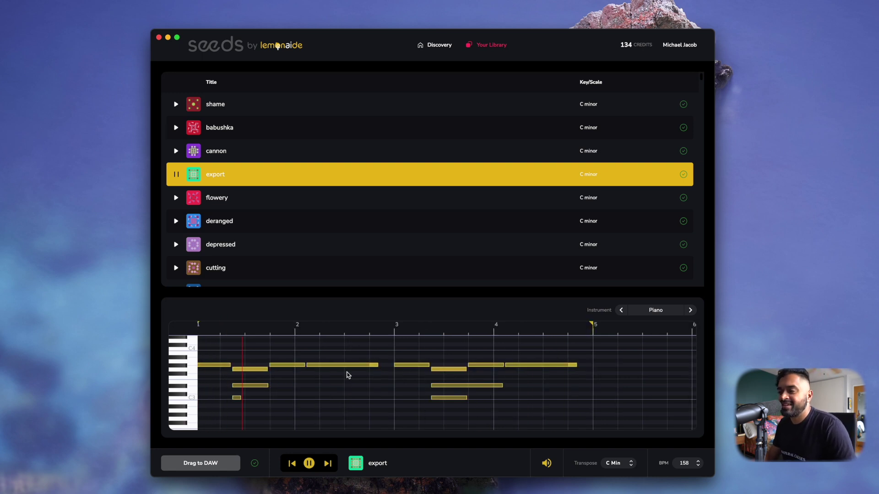
key(space)
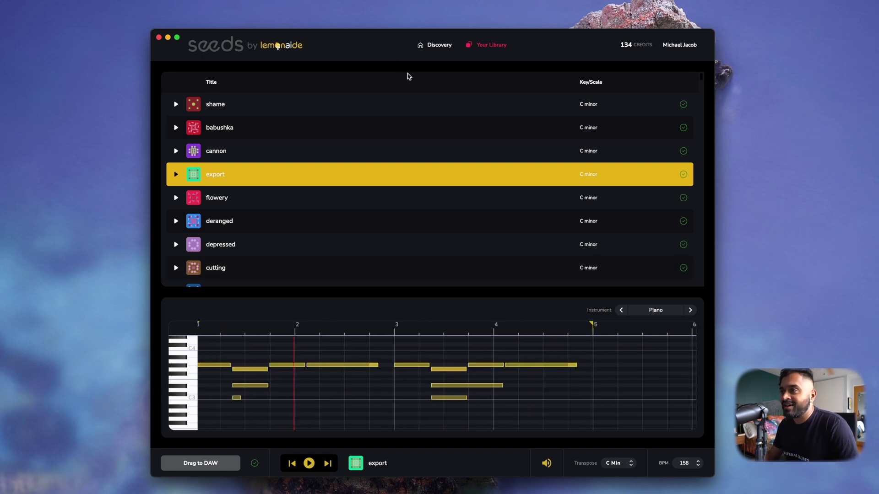
drag(361, 47, 631, 10)
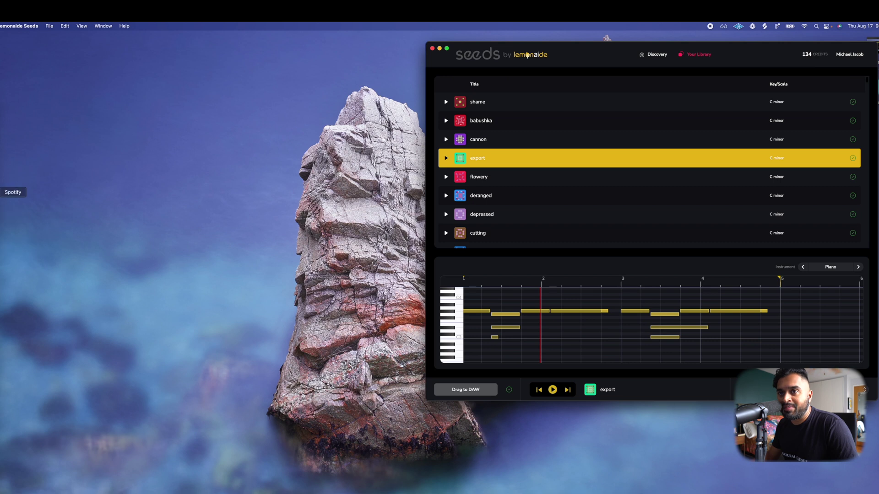
Drop the export seed onto the Melody & Chords track and trim export_C_min to end at bar 5.
click(0, 180)
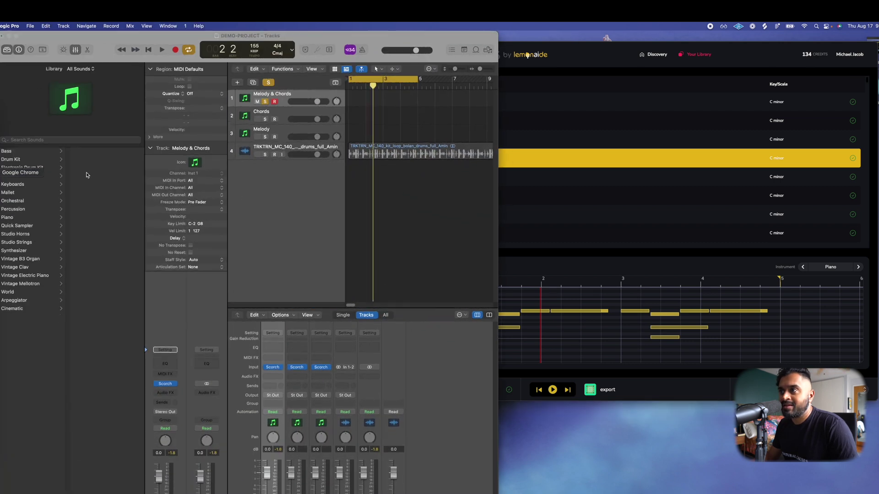
click(545, 166)
drag(696, 162, 353, 96)
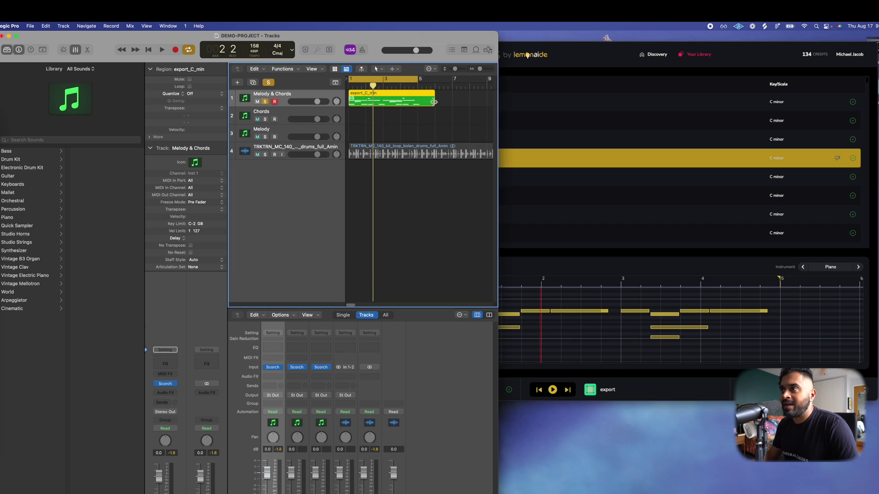
drag(434, 101, 374, 100)
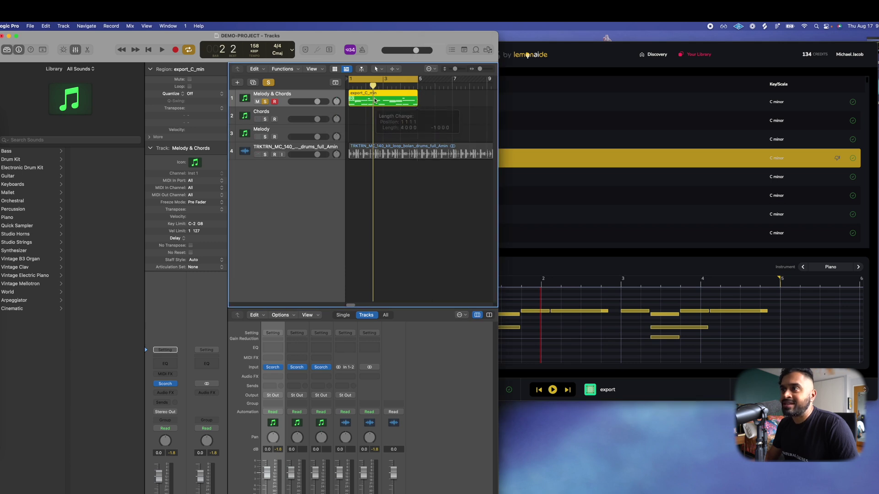
Check the Scorch instrument, widen the Logic window to full screen, and play the project.
click(273, 369)
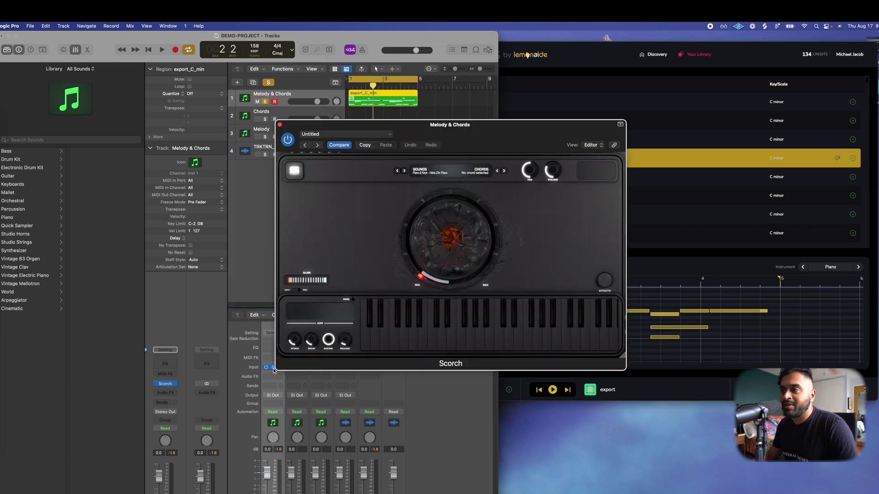
click(280, 125)
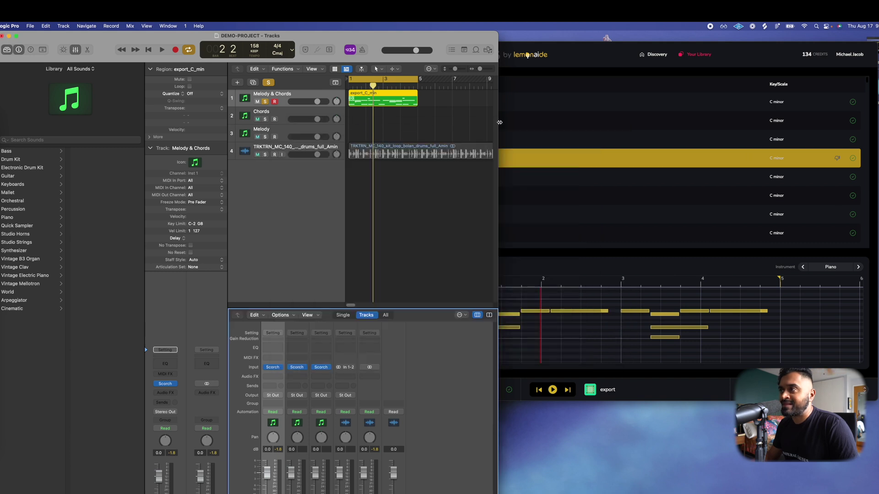
drag(499, 122, 876, 123)
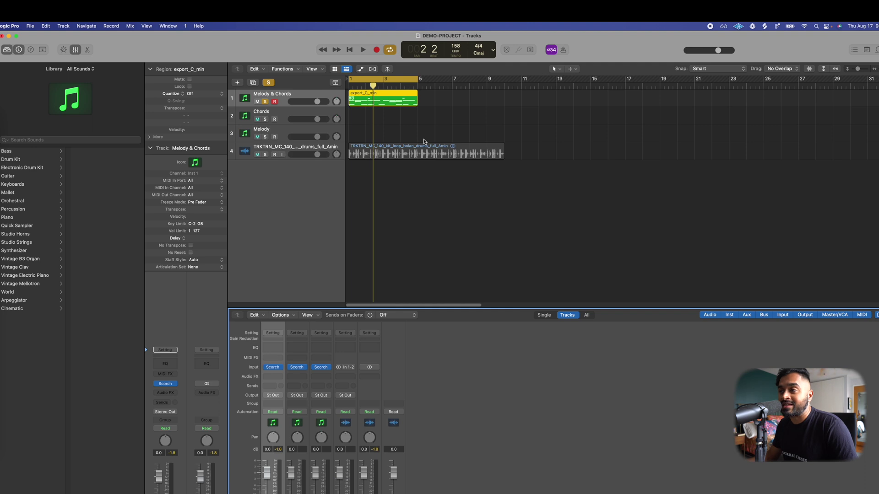
key(space)
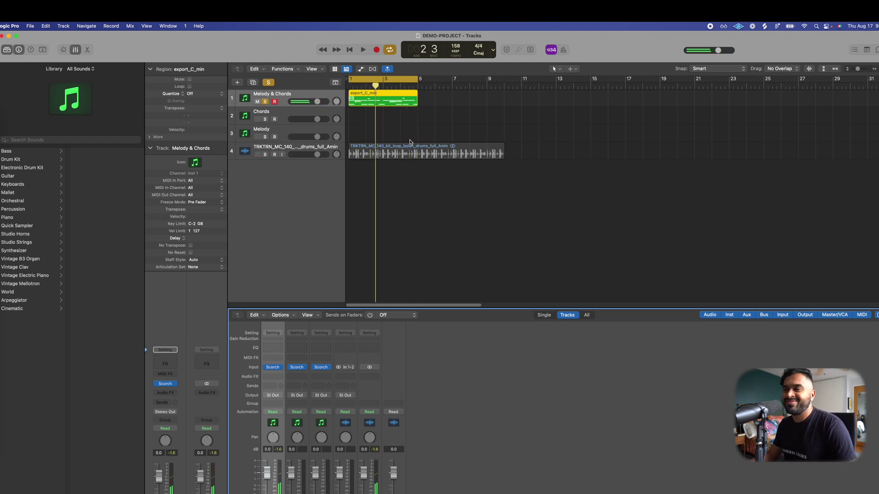
Set the tempo to 140 BPM and play export_C_min over the drum loop, then stop.
click(456, 47)
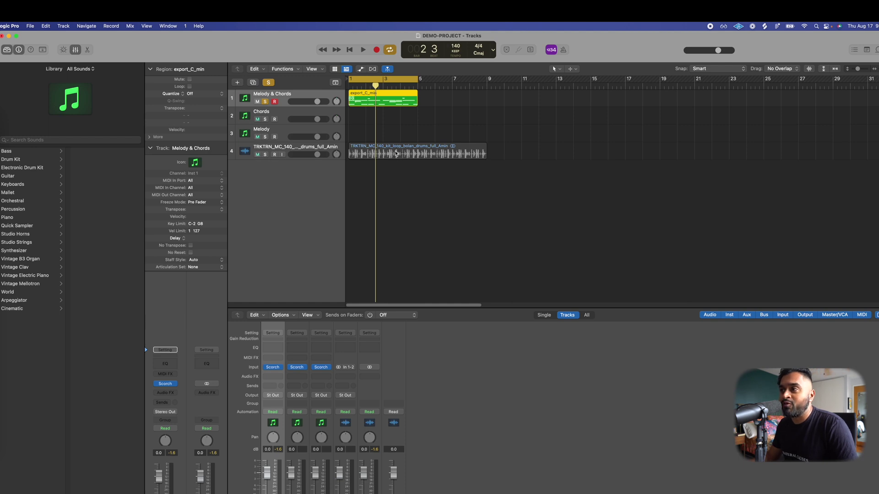
click(267, 156)
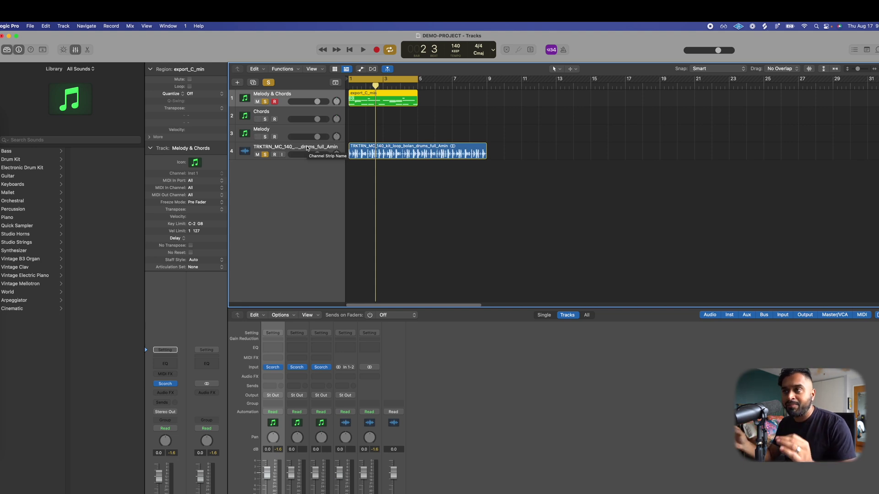
key(space)
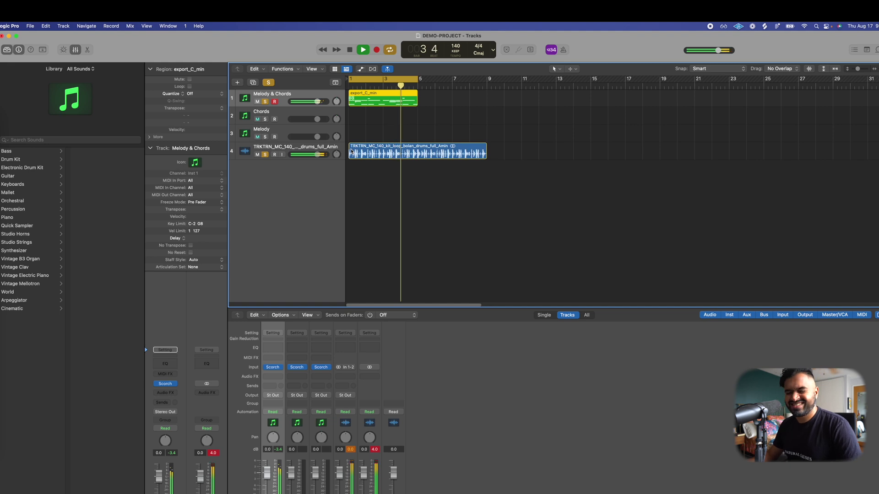
key(space)
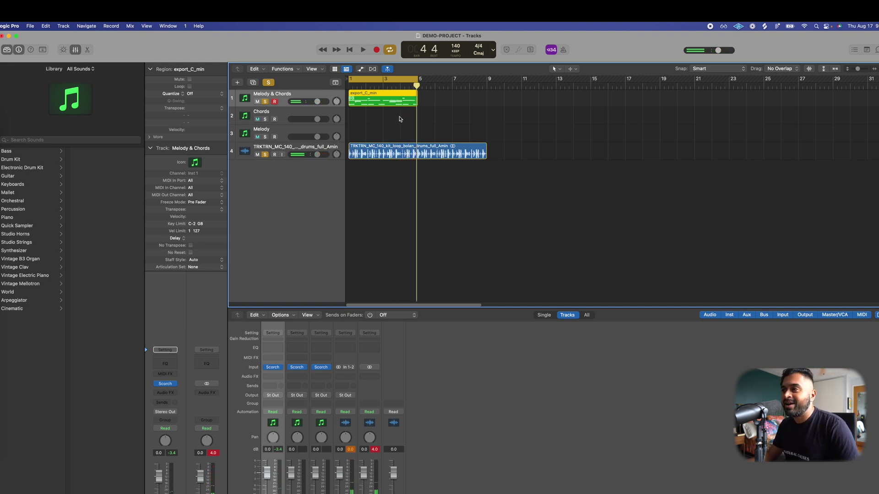
double_click(383, 100)
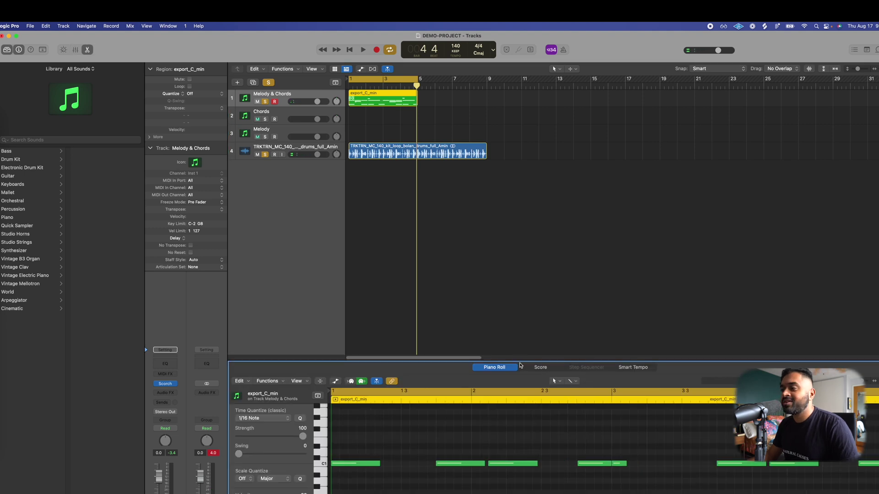
drag(520, 361, 522, 41)
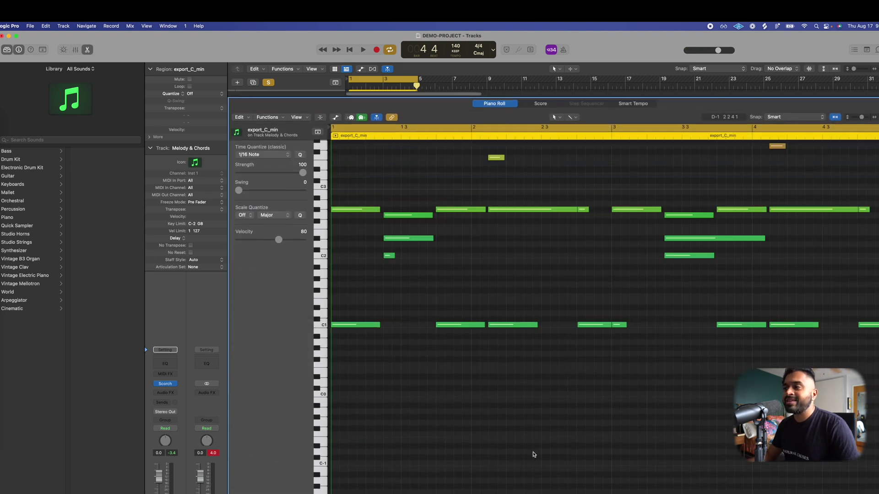
scroll(544, 274, up, 3)
drag(569, 97, 556, 353)
key(x)
mouse_move(276, 372)
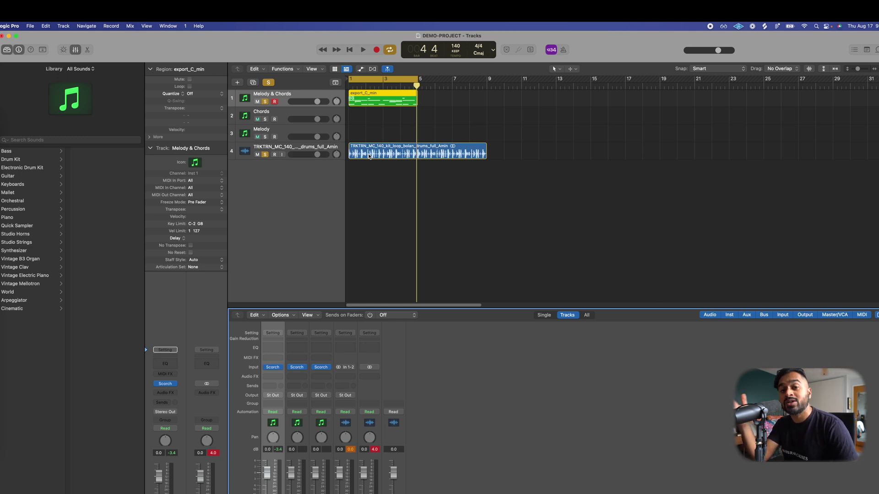
click(1, 353)
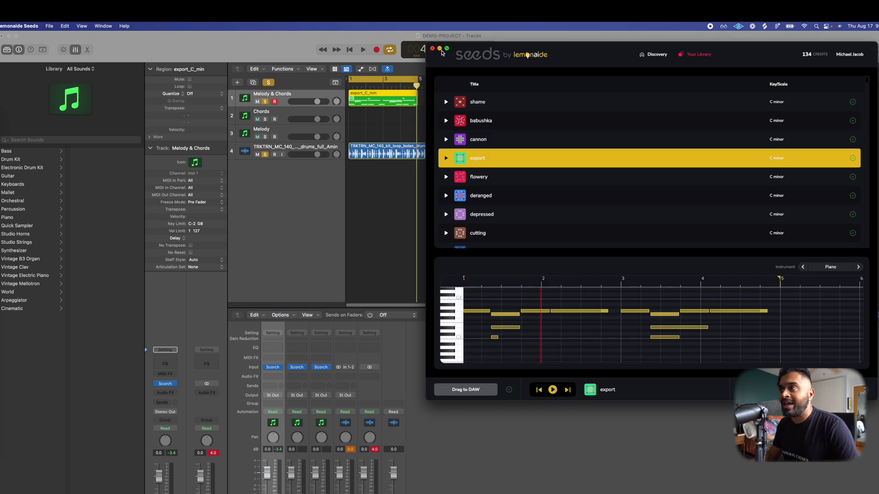
Solo Logic's Chords track, then bring the Lemonaide Seeds window back.
click(439, 48)
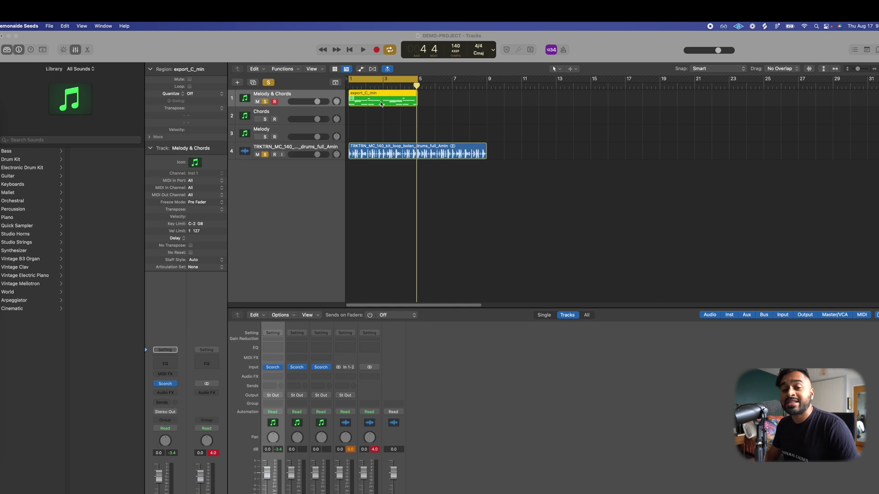
click(265, 119)
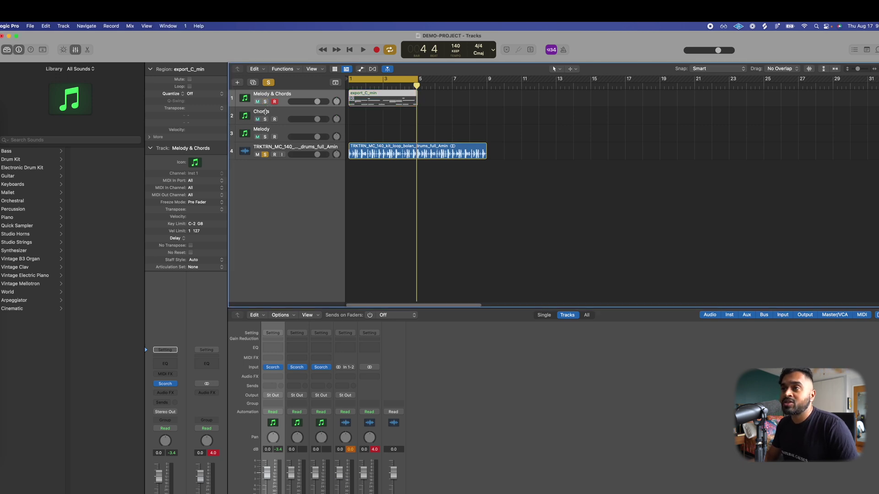
click(1, 350)
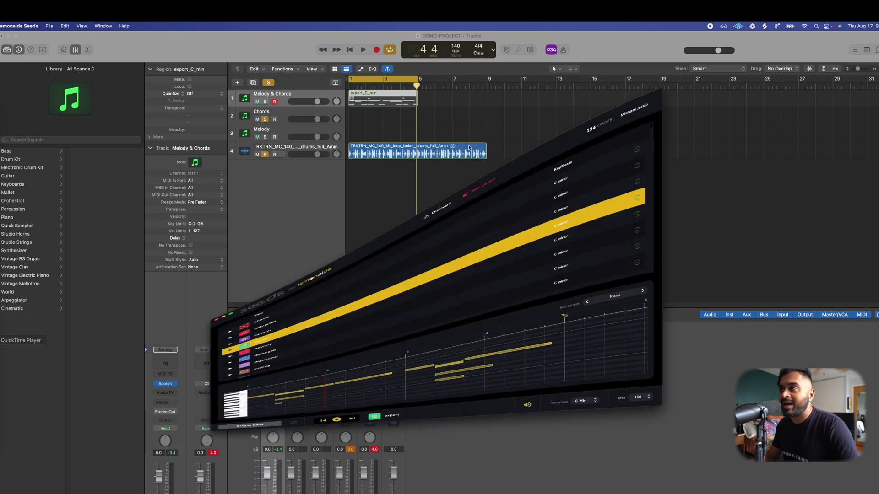
Generate a new batch of chords-only C minor seeds on the Discovery page.
click(657, 54)
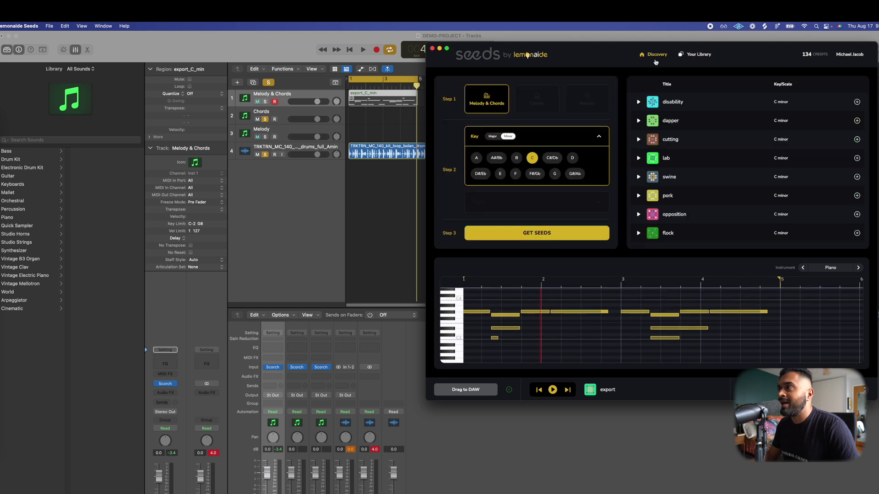
click(544, 94)
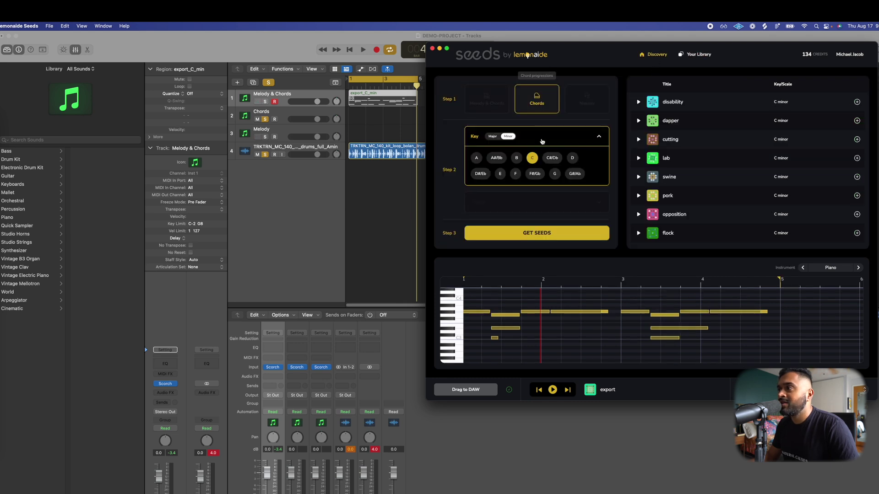
click(543, 233)
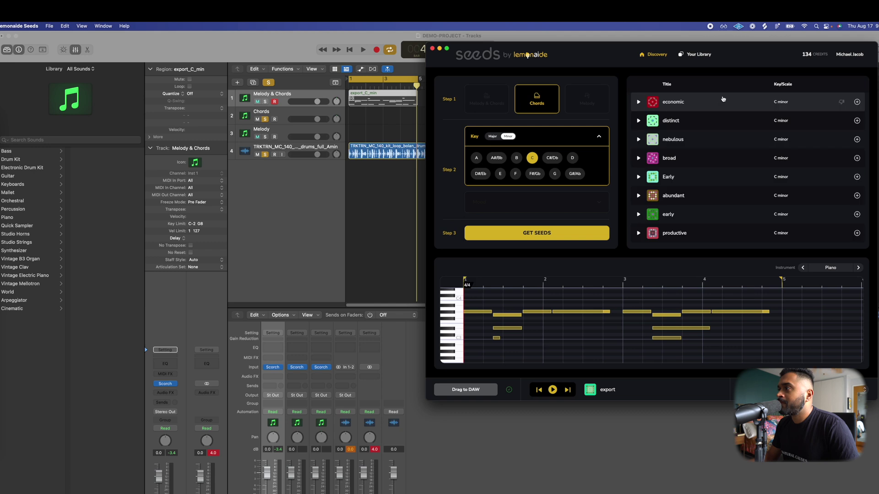
click(723, 100)
scroll(595, 352, up, 3)
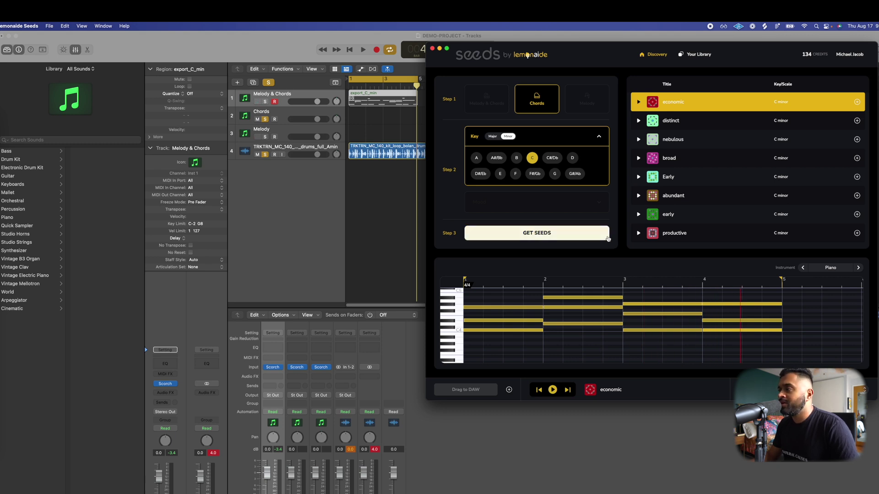
Save the economic seed to Your Library and drop its MIDI onto the Chords track.
click(509, 391)
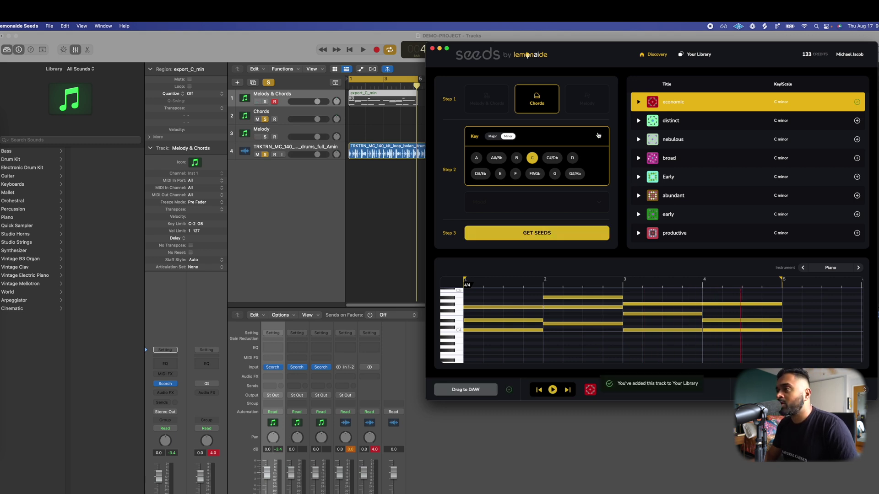
drag(567, 67, 642, 60)
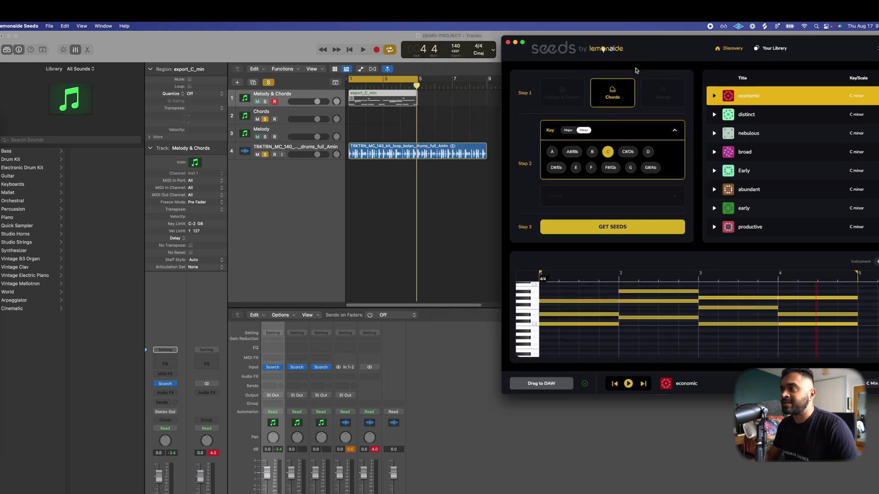
drag(547, 379, 366, 120)
Drop the economic_yet_plausible chord MIDI on the Chords track, set 140 BPM, and play.
click(368, 120)
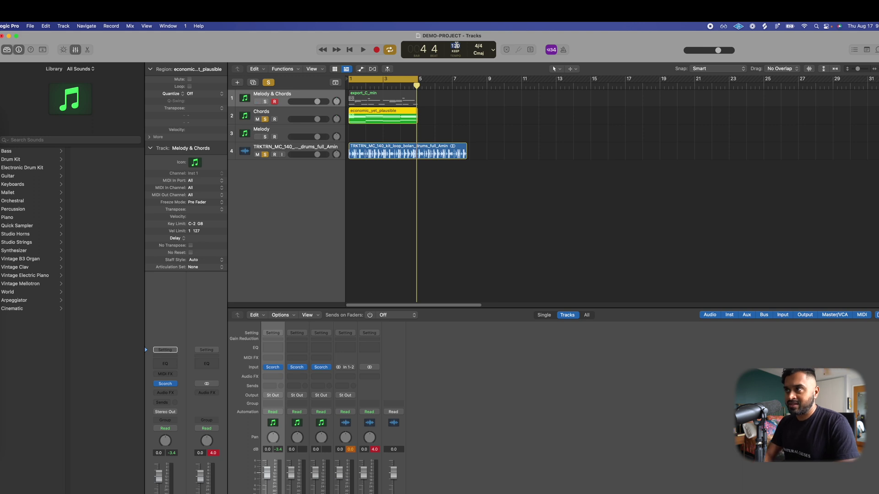
key(Return)
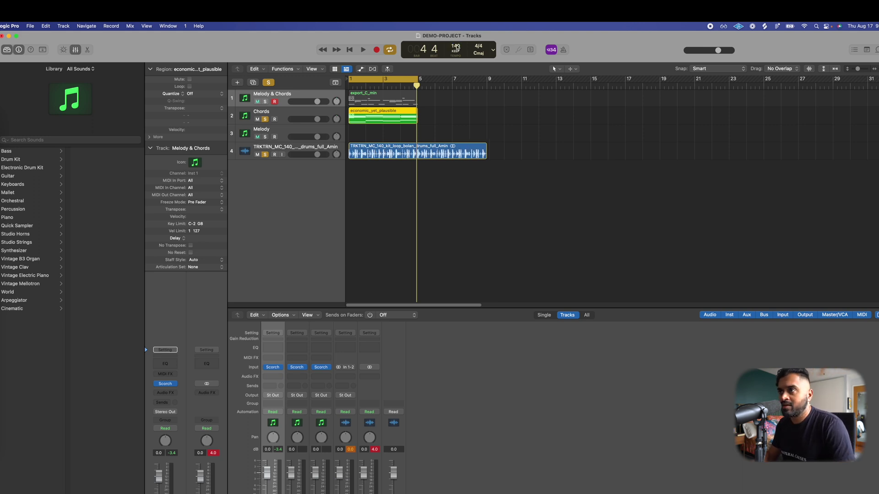
key(space)
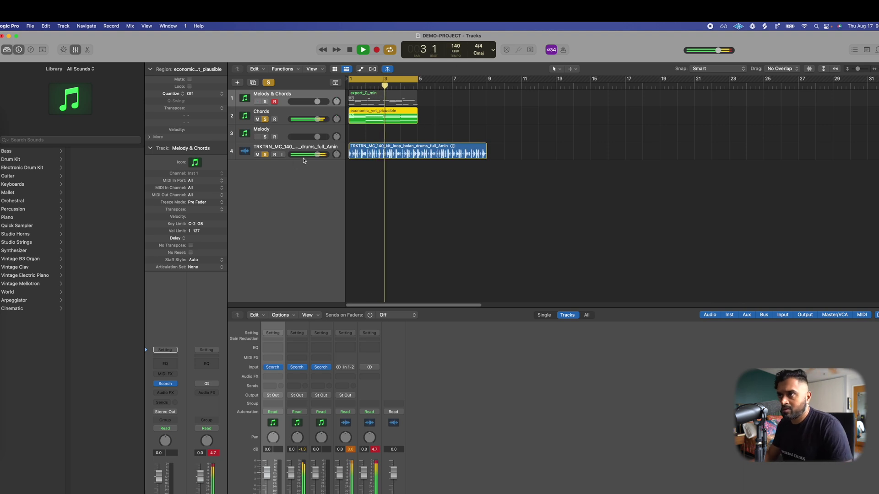
Unsolo the drum loop, stop playback, and open the chord region in the Piano Roll.
click(265, 154)
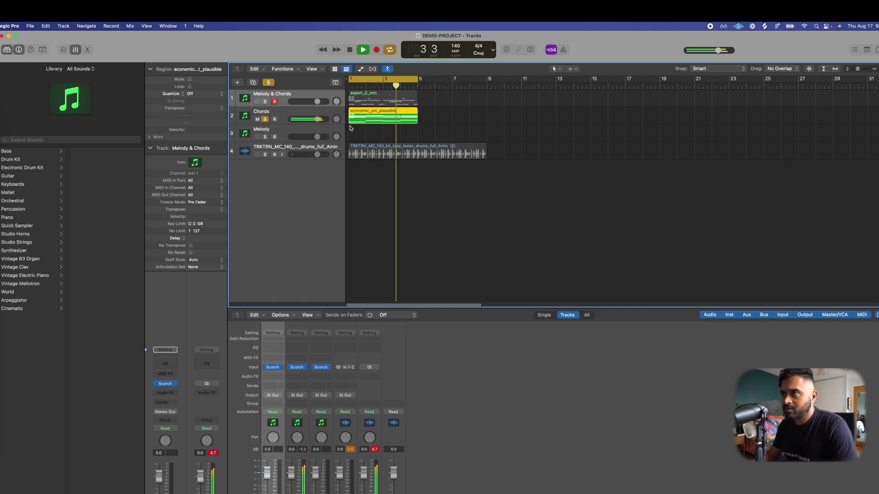
key(space)
key(e)
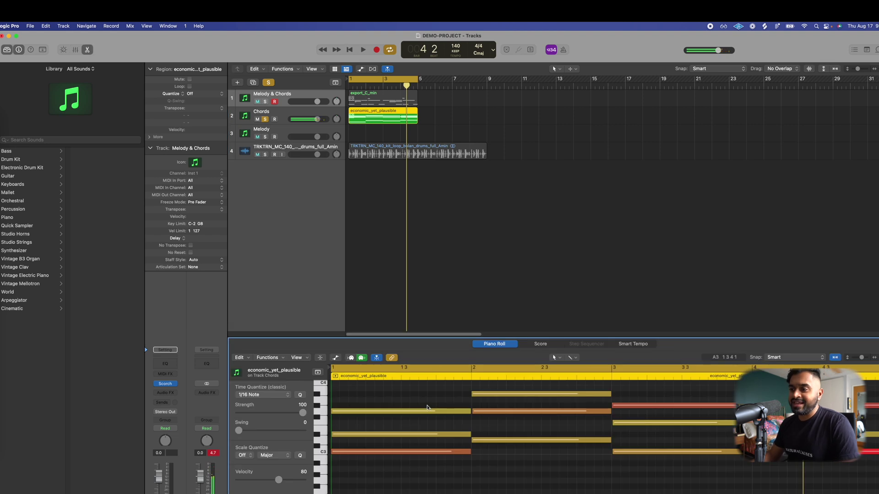
Transpose every chord note down an octave and play it back with the drums soloed.
key(super+a)
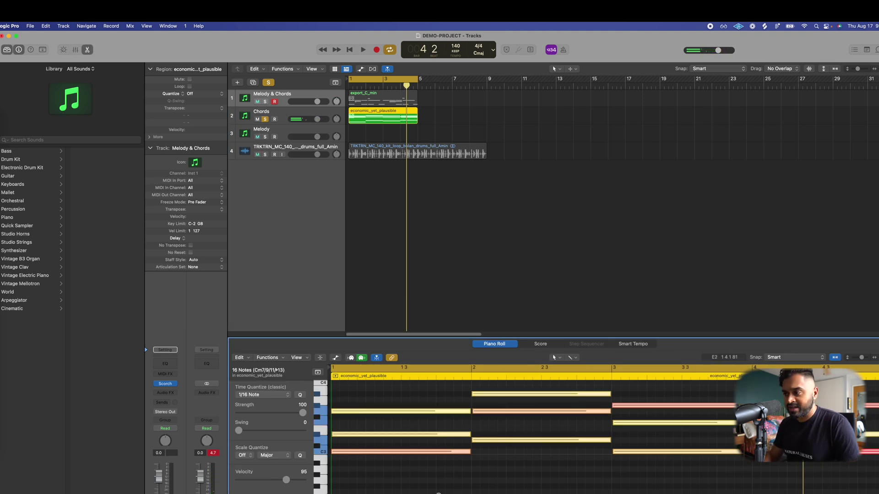
key(alt+shift+Down)
key(space)
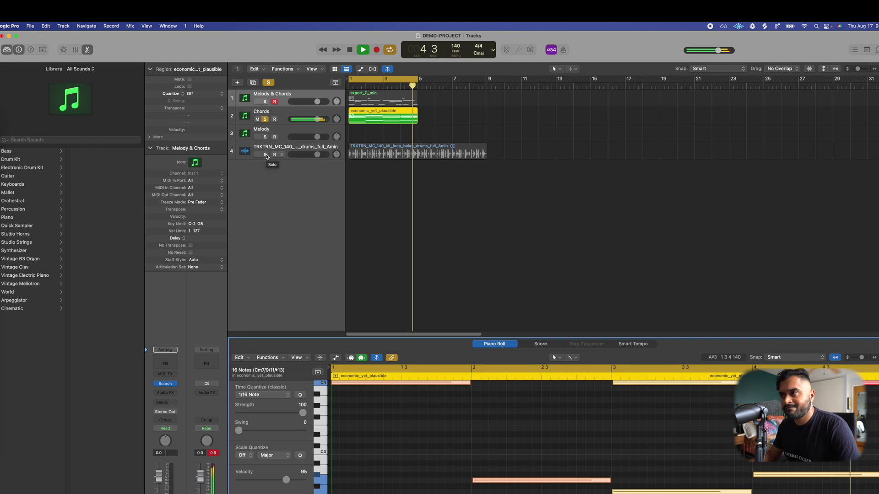
click(266, 154)
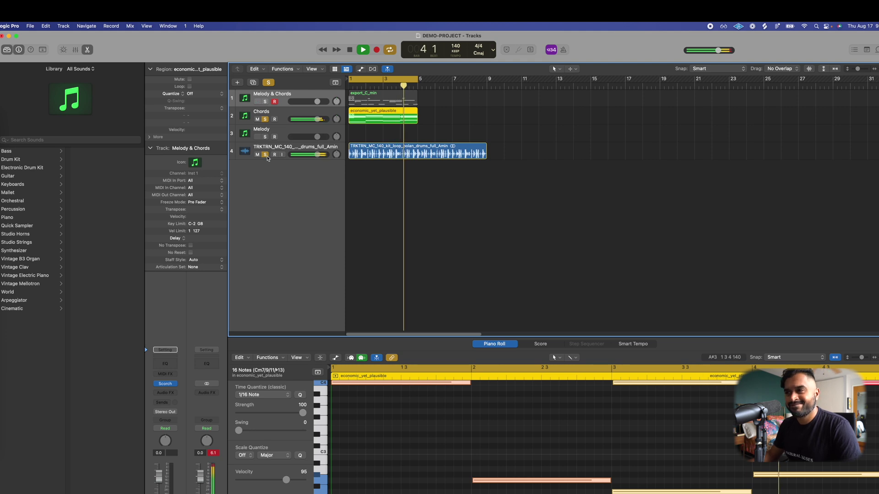
key(space)
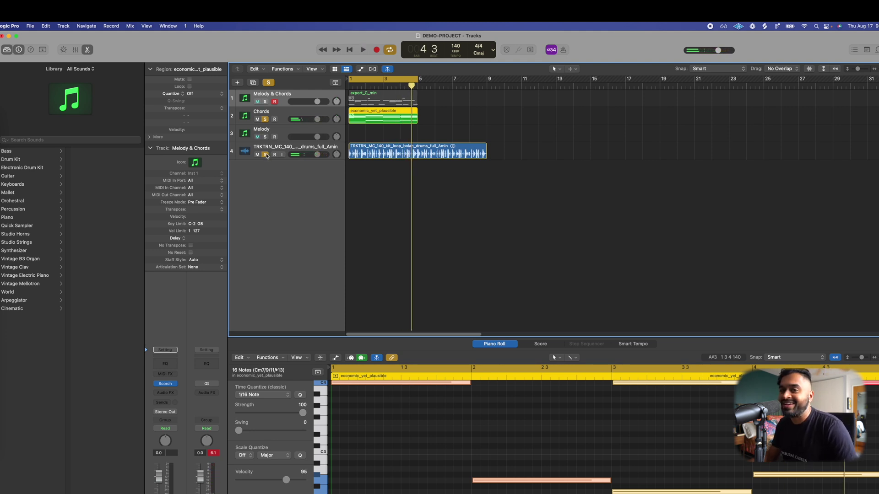
Unsolo the Chords track, then generate C minor Melody seeds in Lemonaide Seeds.
click(265, 119)
key(super+Tab)
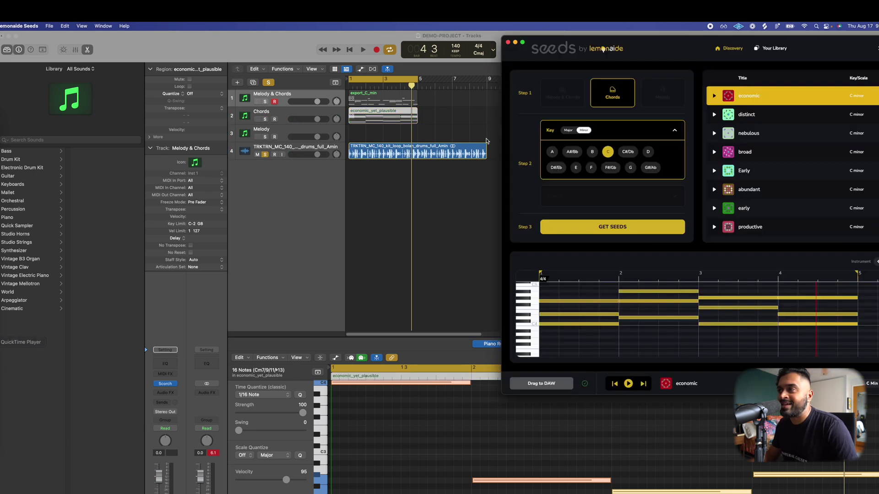
click(680, 93)
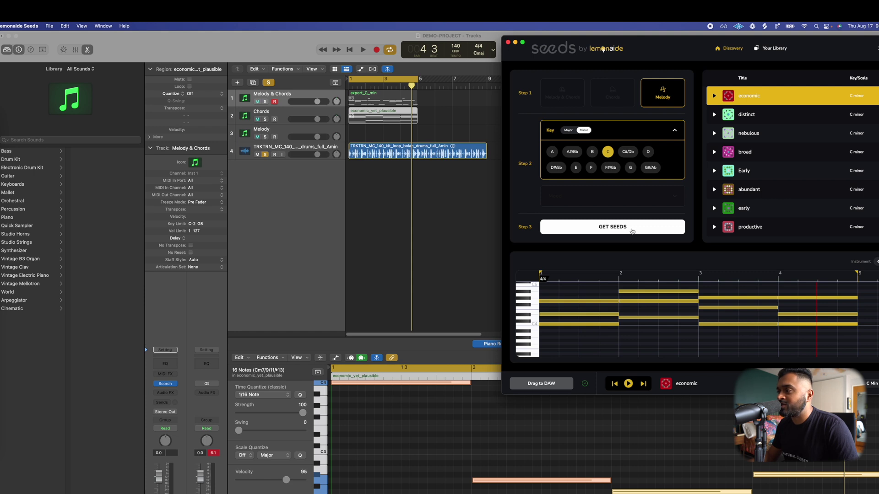
click(632, 231)
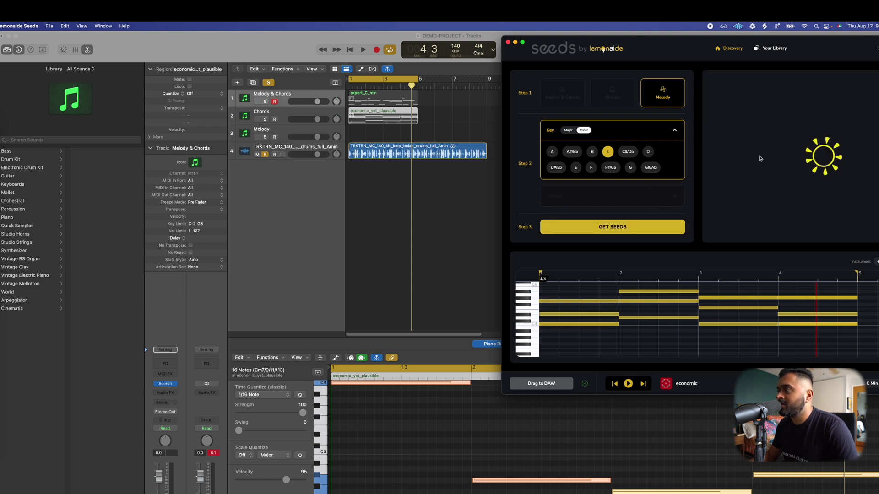
Preview the foolish and abundant melody seeds from the generated batch.
scroll(661, 309, up, 3)
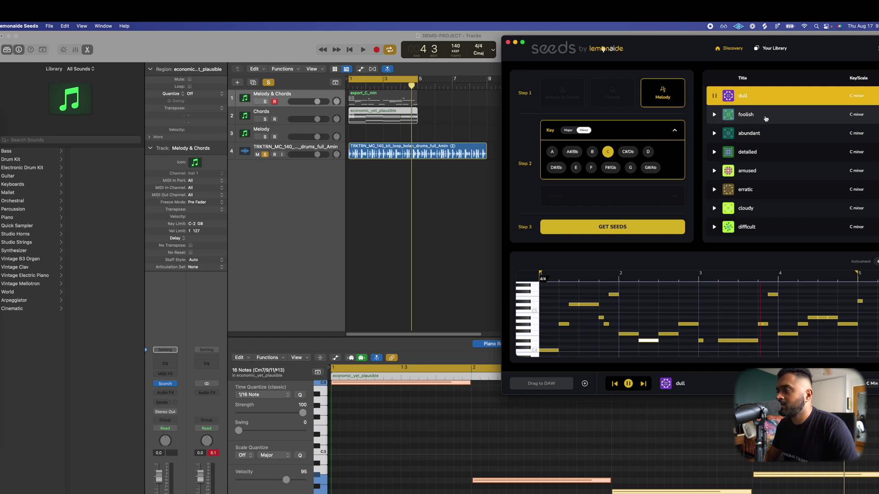
click(766, 118)
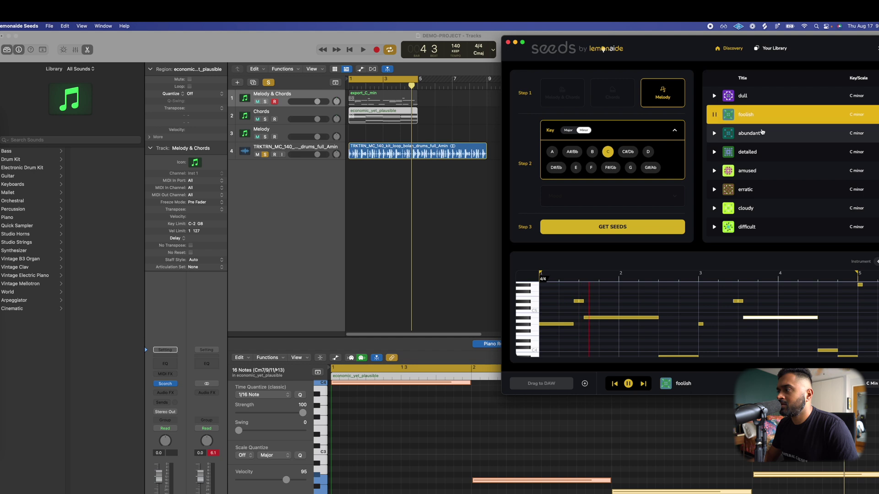
click(762, 133)
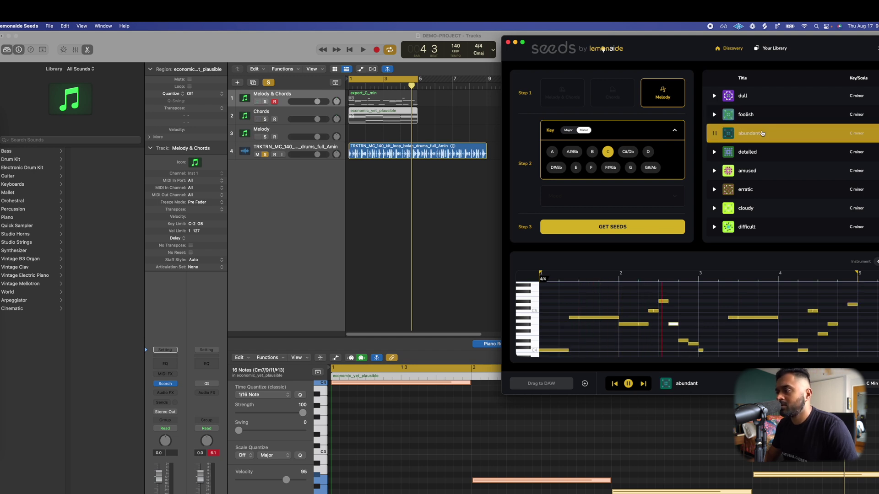
scroll(708, 295, down, 1)
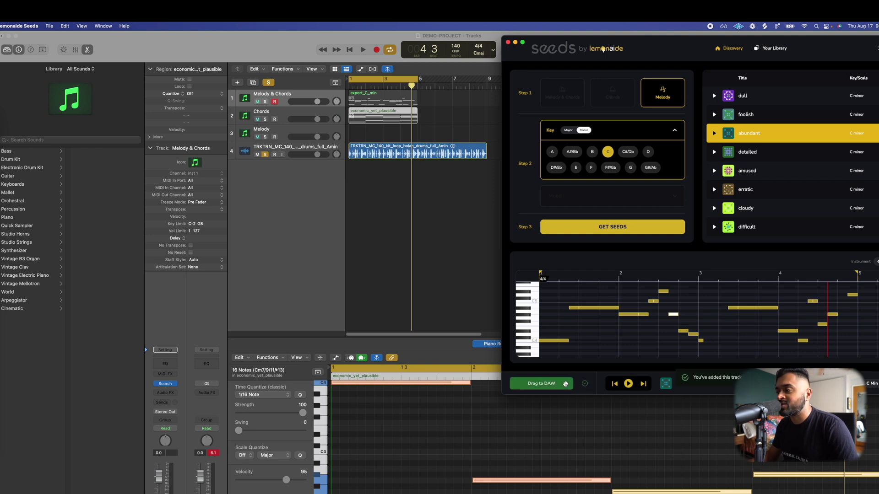
Drop the abundant_but_sleepy melody MIDI on the Melody track at 140 BPM and play it.
drag(556, 384, 359, 130)
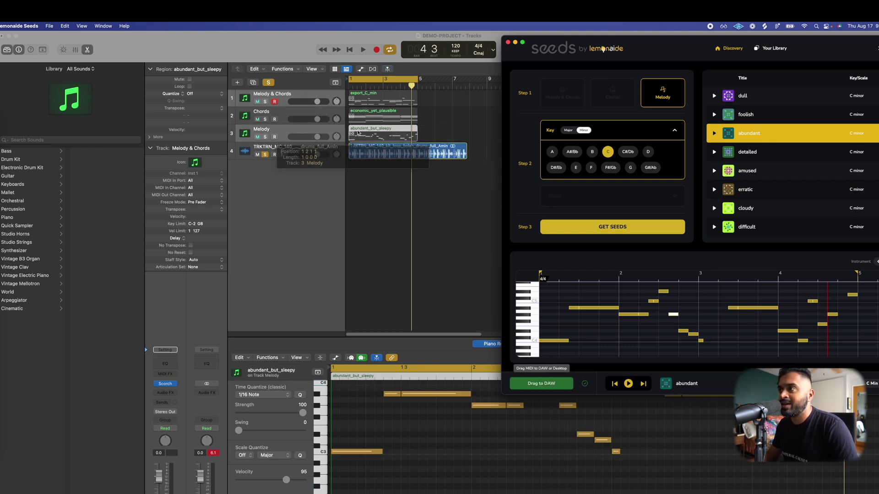
click(281, 144)
click(264, 136)
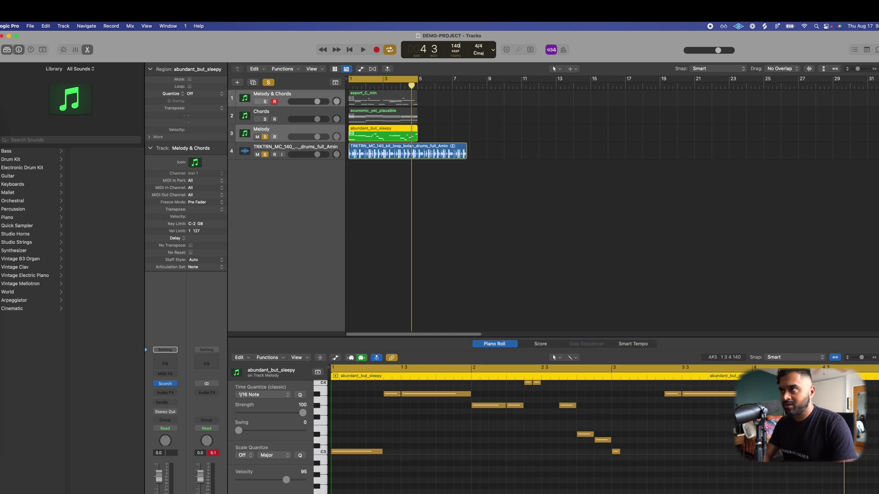
key(Return)
key(space)
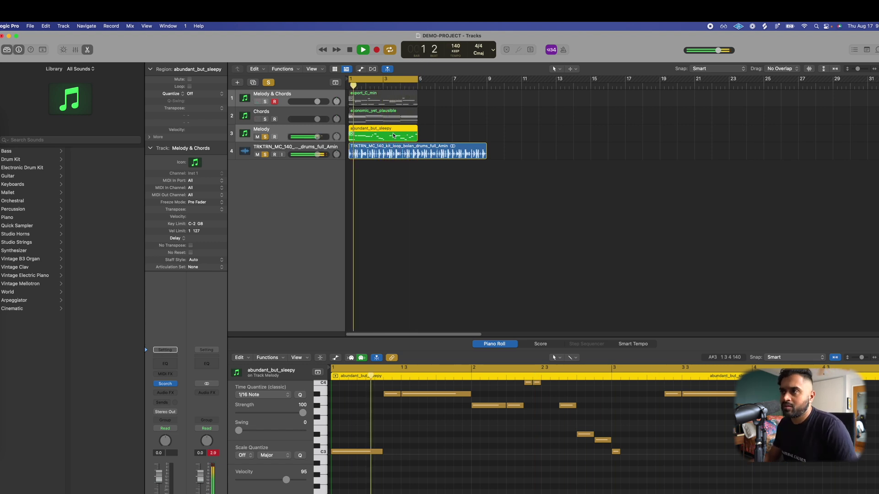
Stop playback, close the Piano Roll, and select the Melody track in the Mixer.
key(space)
key(e)
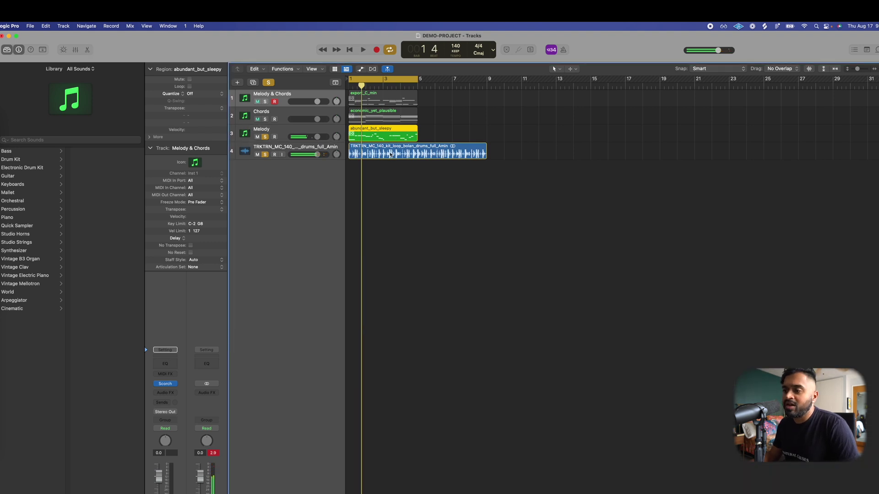
key(x)
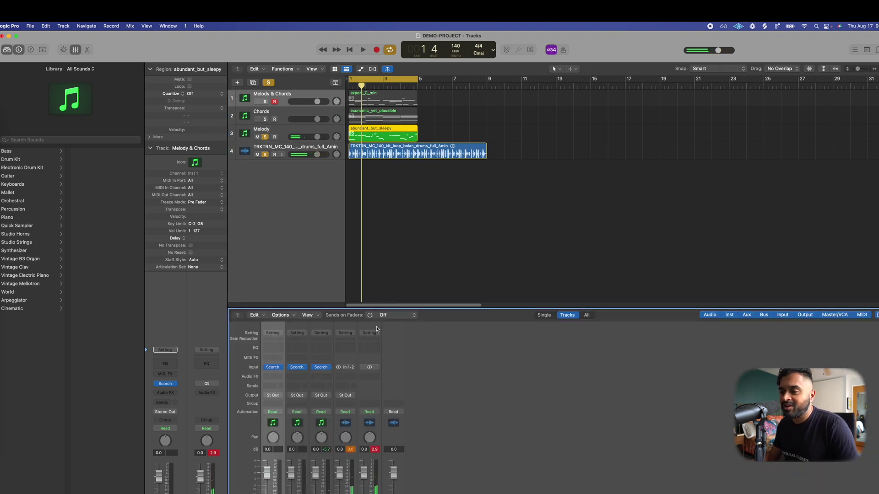
click(297, 129)
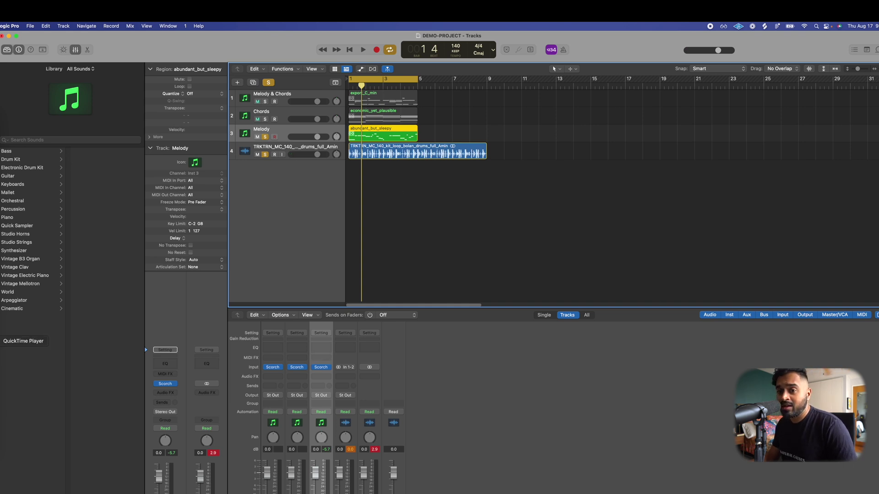
key(super+Tab)
Drag the Lemonaide Seeds window to the centre of the screen over the Logic project.
drag(662, 53, 419, 62)
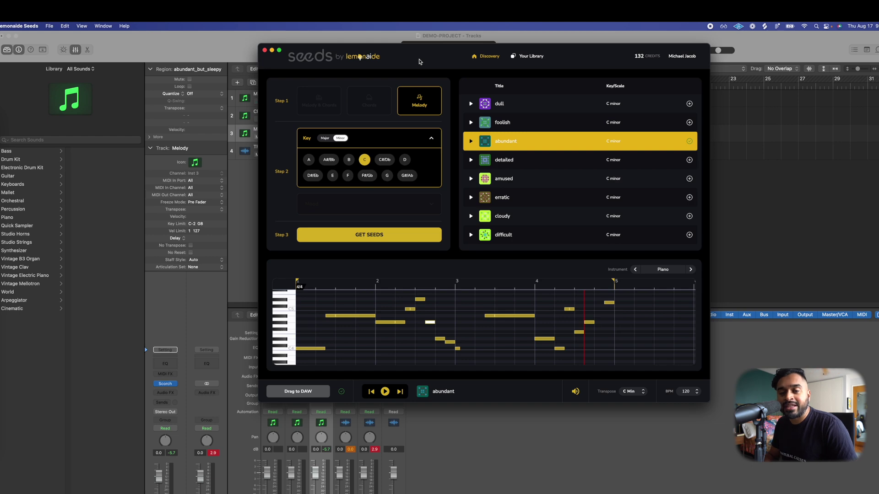